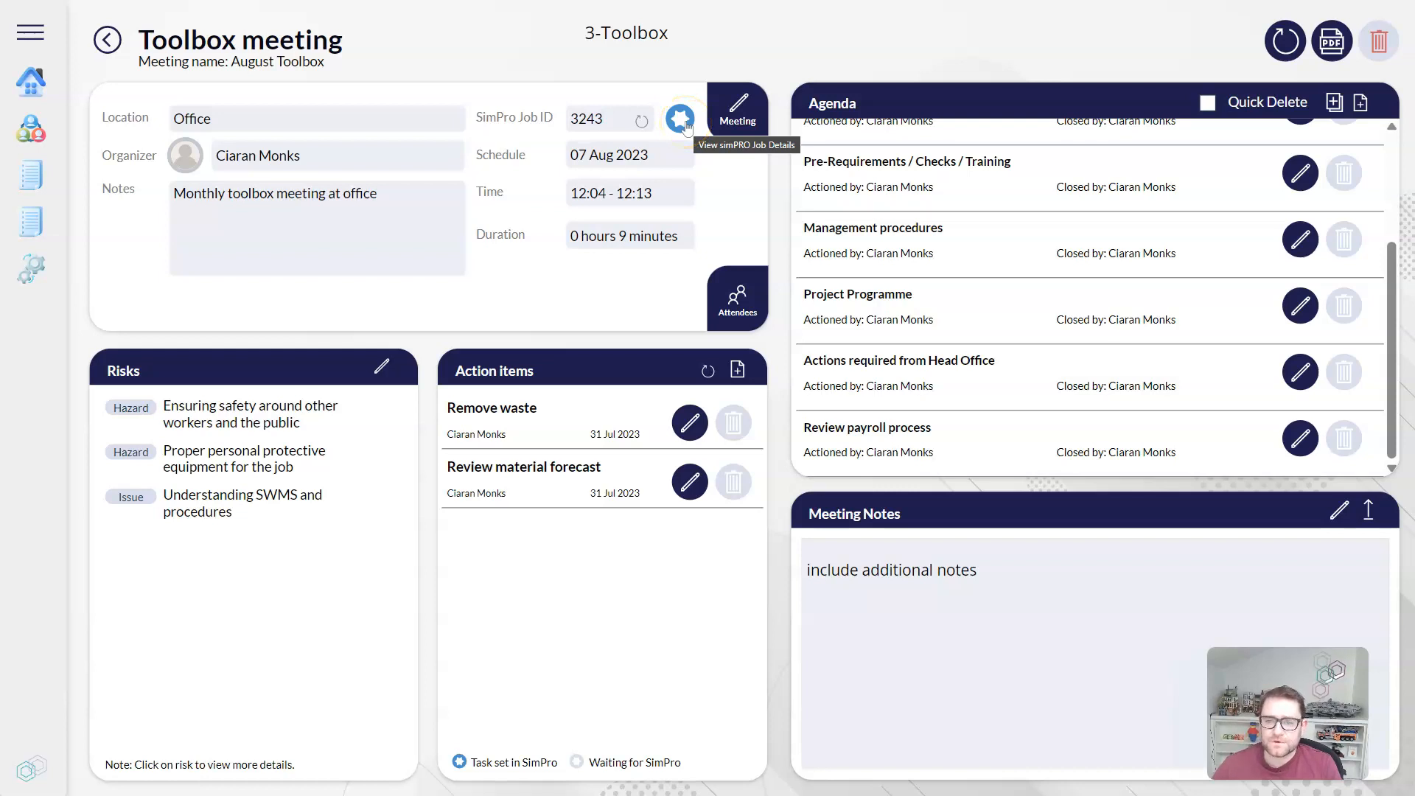
- View the simPRO details of the job linked to the meeting and close them
{"action": "left_click", "coordinate": [680, 120]}
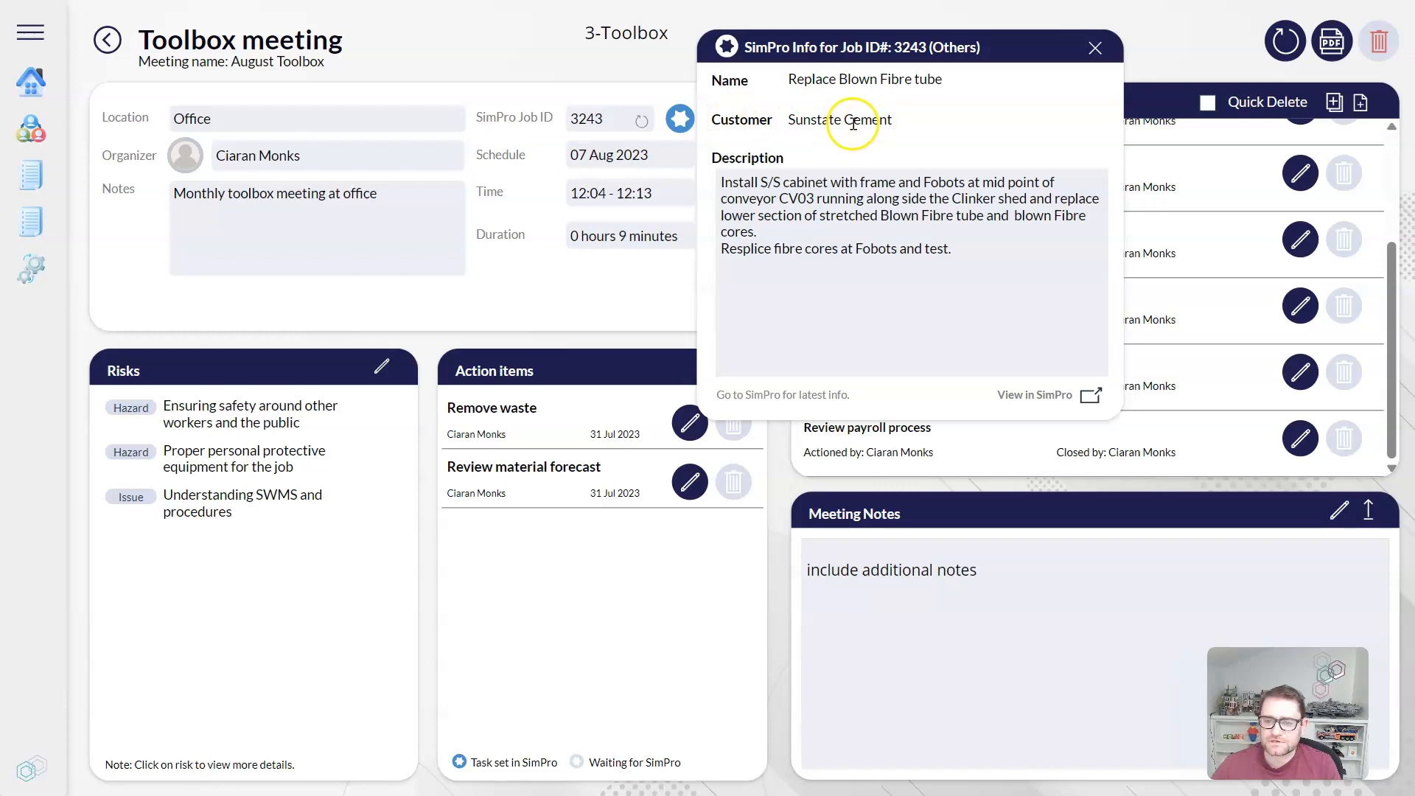
{"action": "left_click", "coordinate": [1096, 49]}
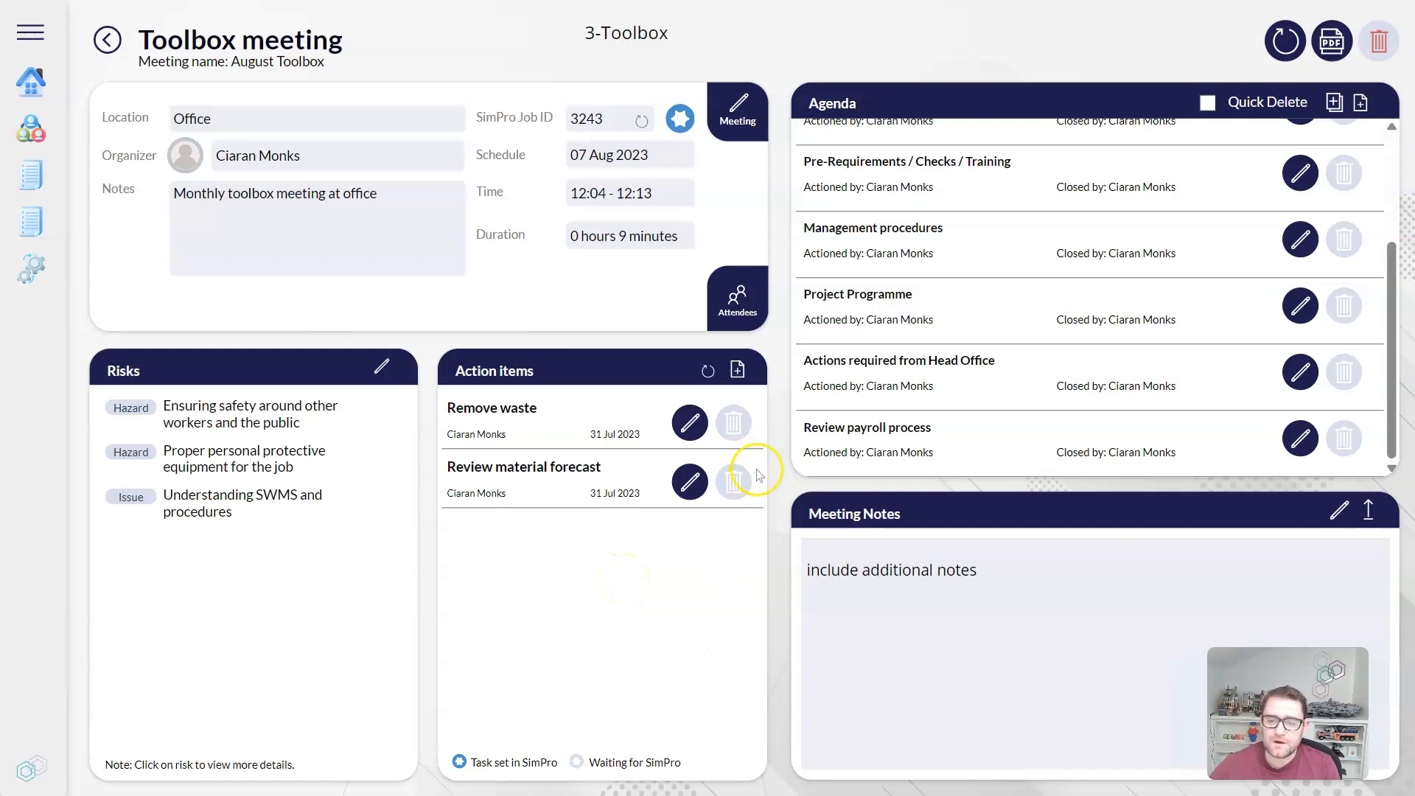
- Create an action item called "Review tracker" with the description "Review project tracker and update costing"
{"action": "left_click", "coordinate": [738, 371]}
{"action": "left_click", "coordinate": [490, 262]}
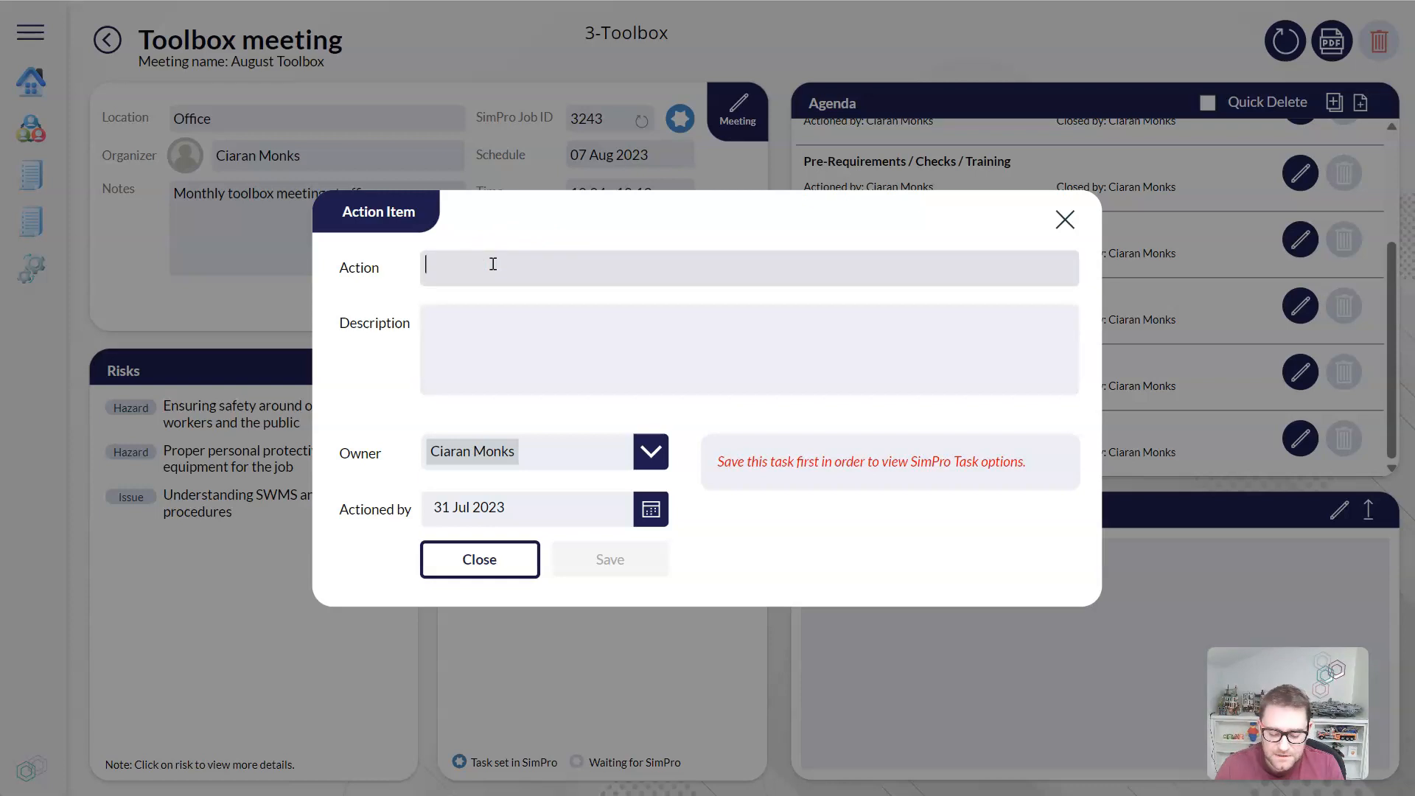
{"action": "type", "text": "Review track"}
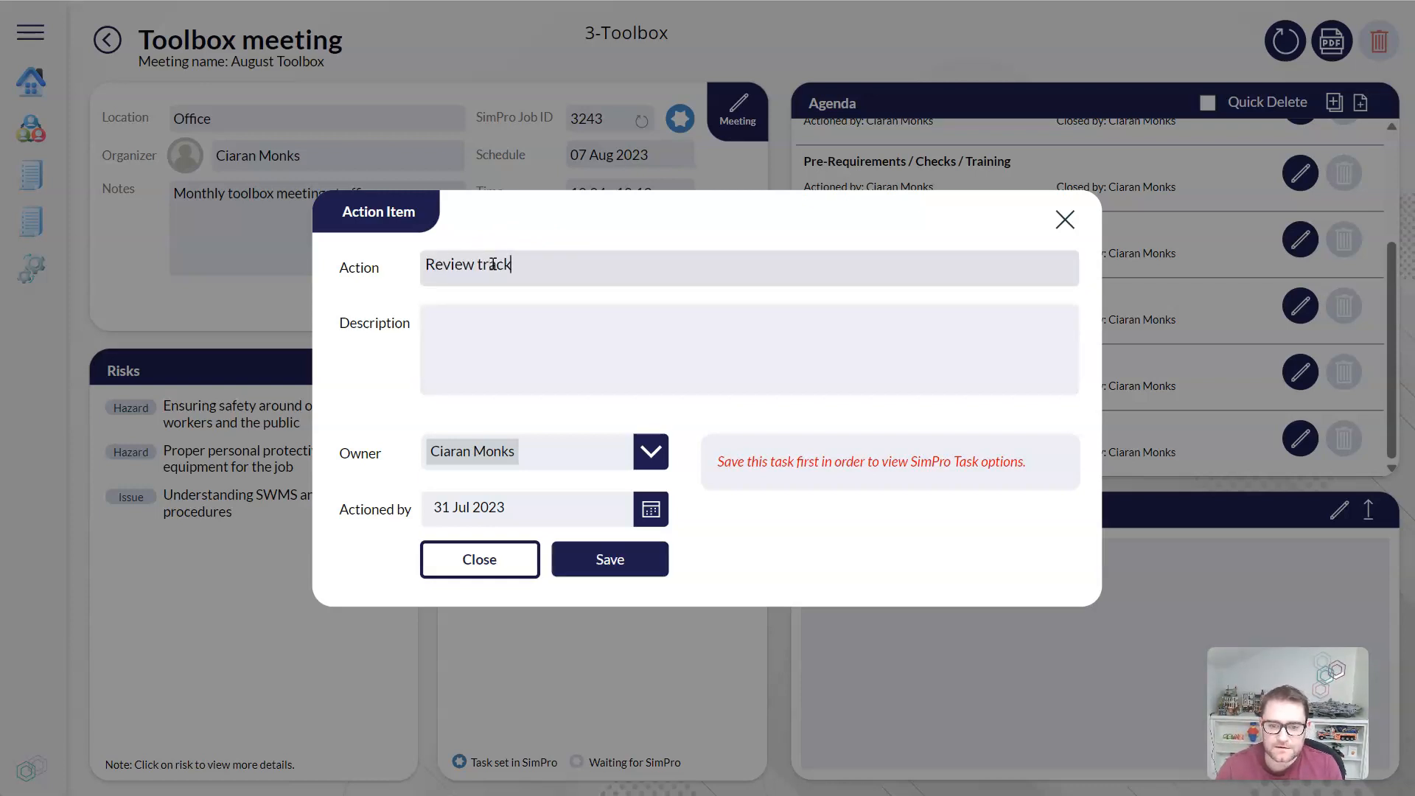
{"action": "type", "text": "er"}
{"action": "left_click", "coordinate": [488, 313]}
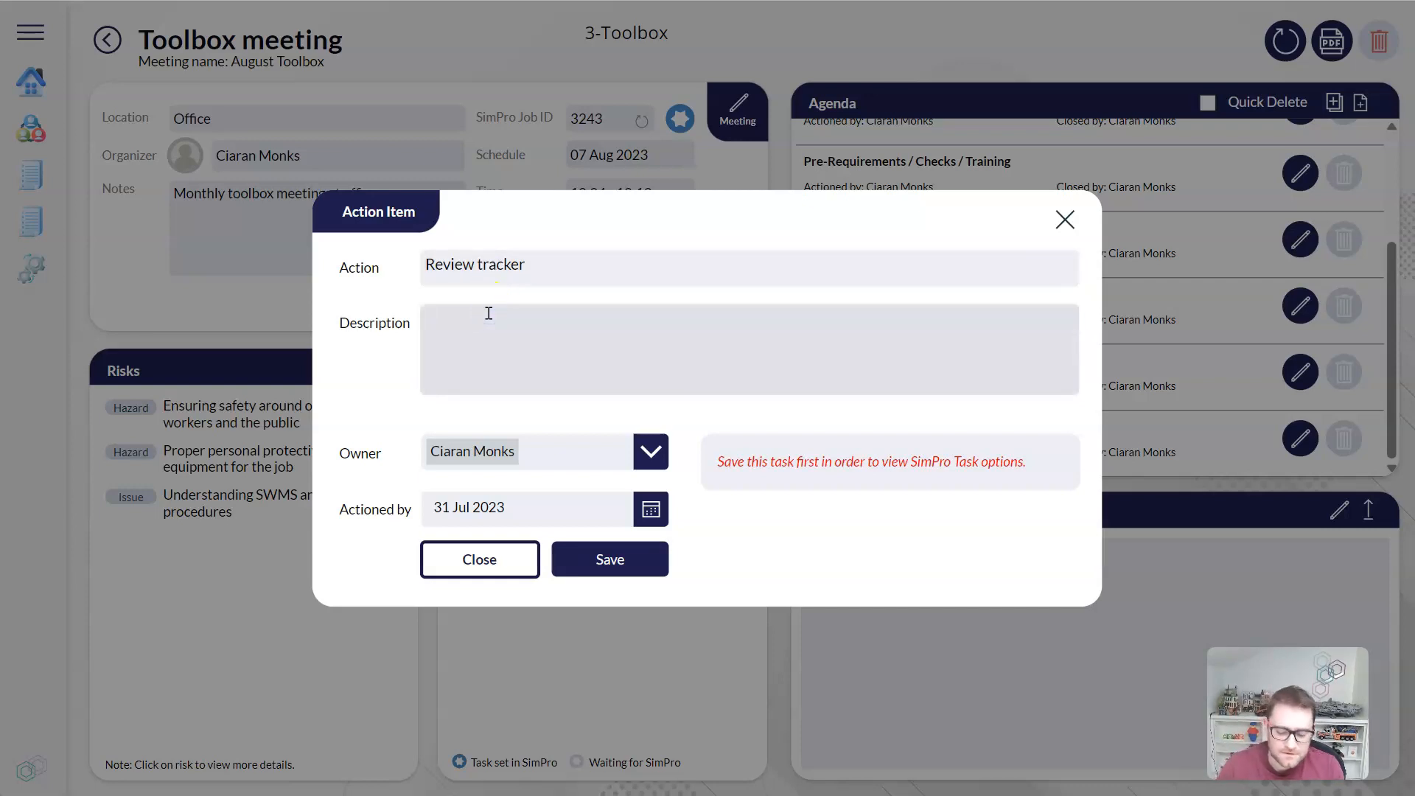
{"action": "type", "text": "Review pro"}
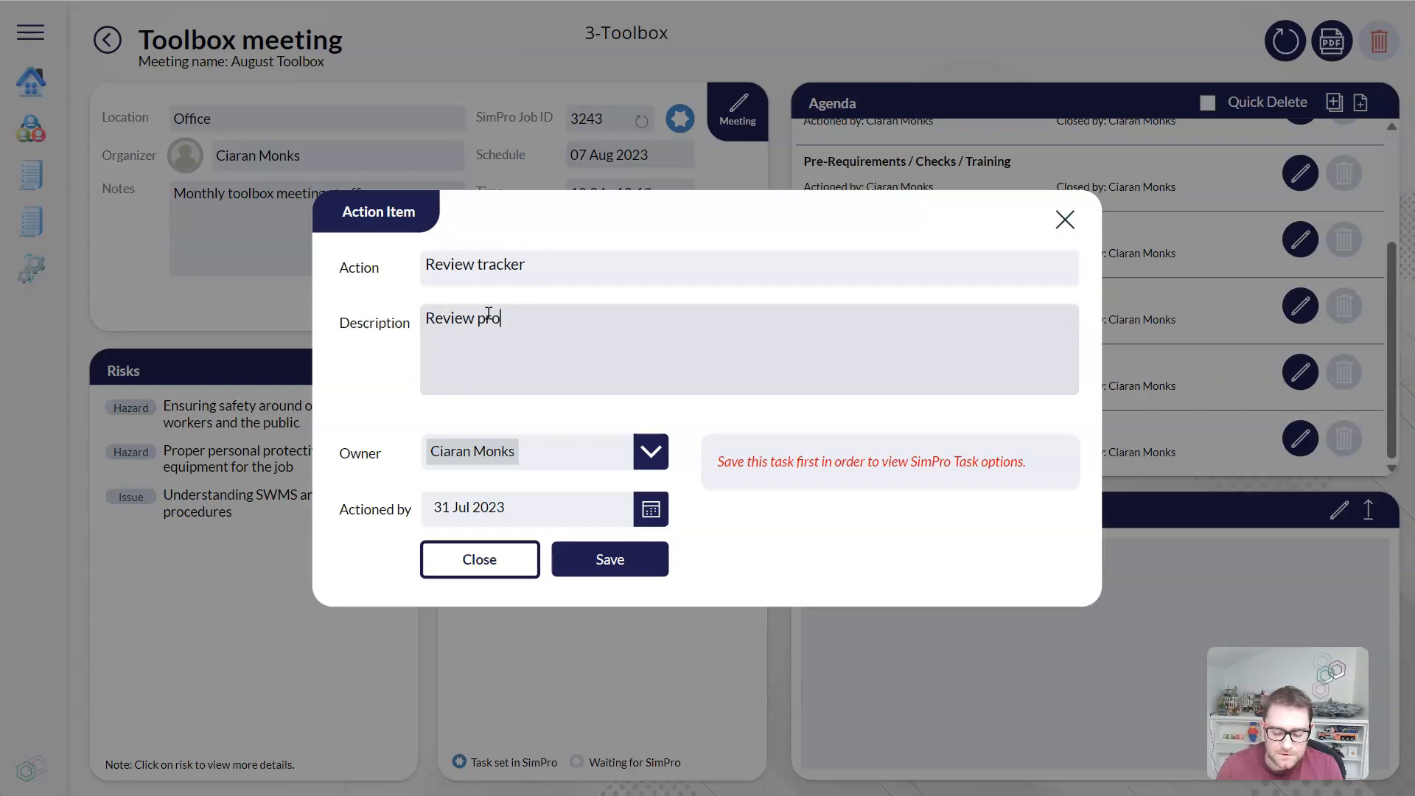
{"action": "type", "text": "ject tracker"}
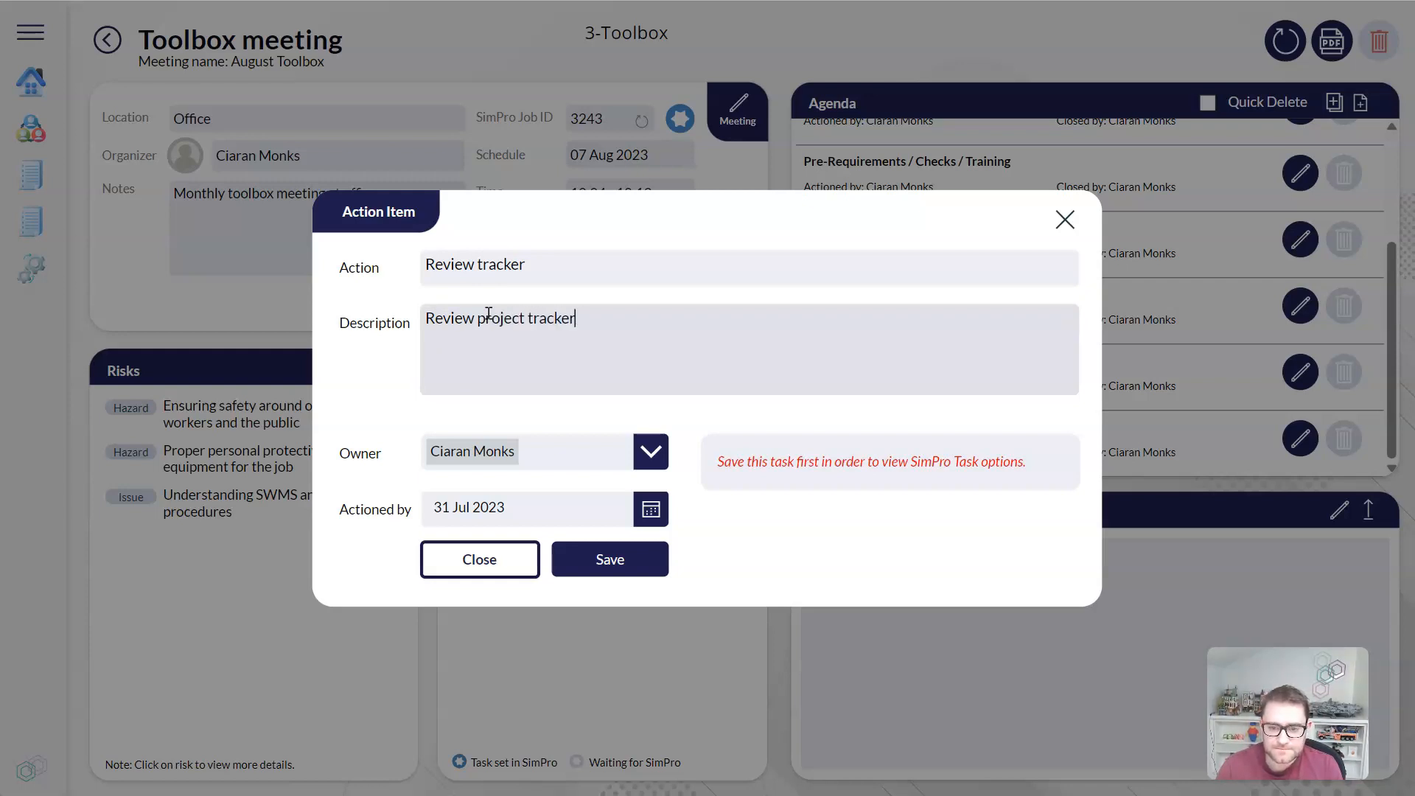
{"action": "type", "text": " and update cos"}
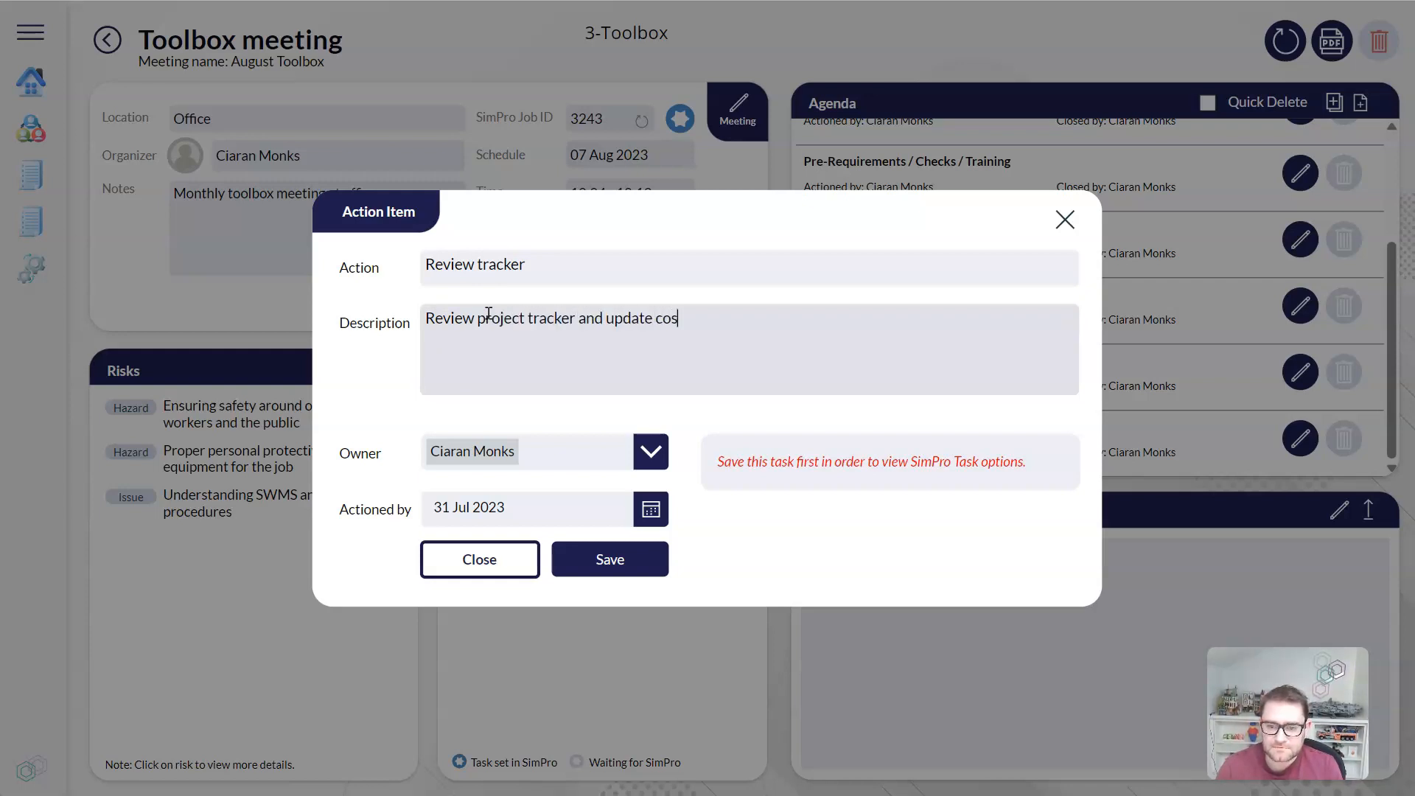
{"action": "type", "text": "ting"}
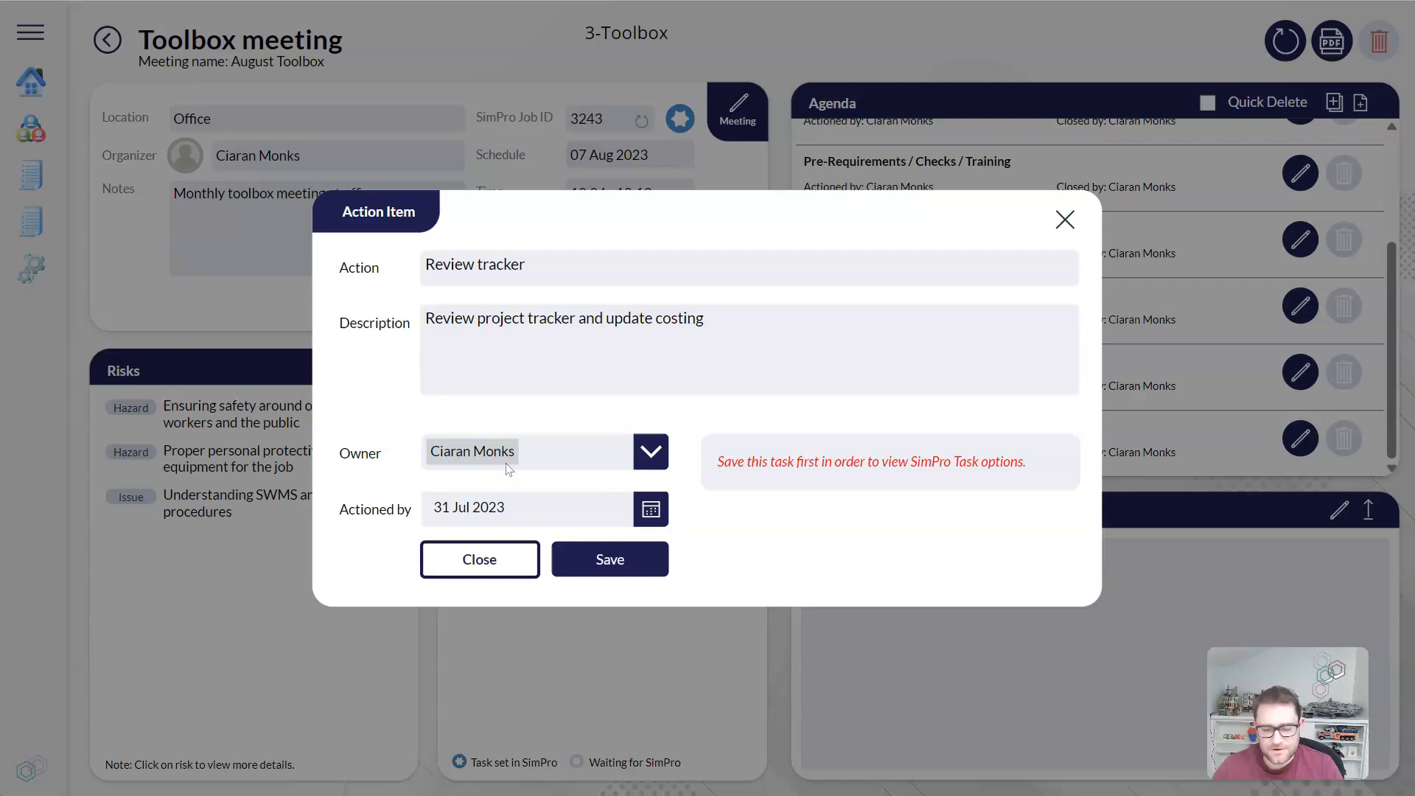
- Set the action item's actioned-by date to 10 Aug 2023 and save the item
{"action": "left_click", "coordinate": [651, 510]}
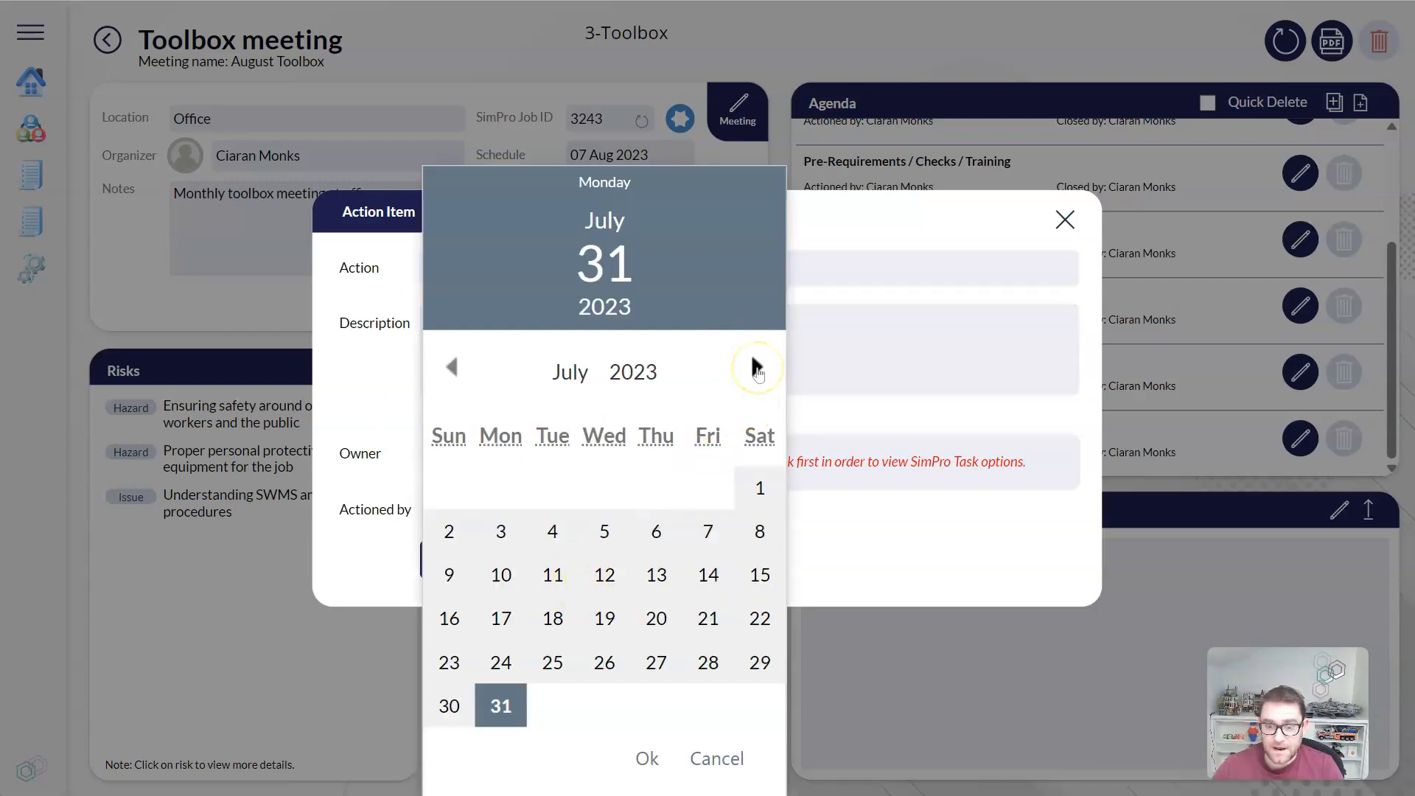
{"action": "left_click", "coordinate": [757, 368]}
{"action": "left_click", "coordinate": [656, 574]}
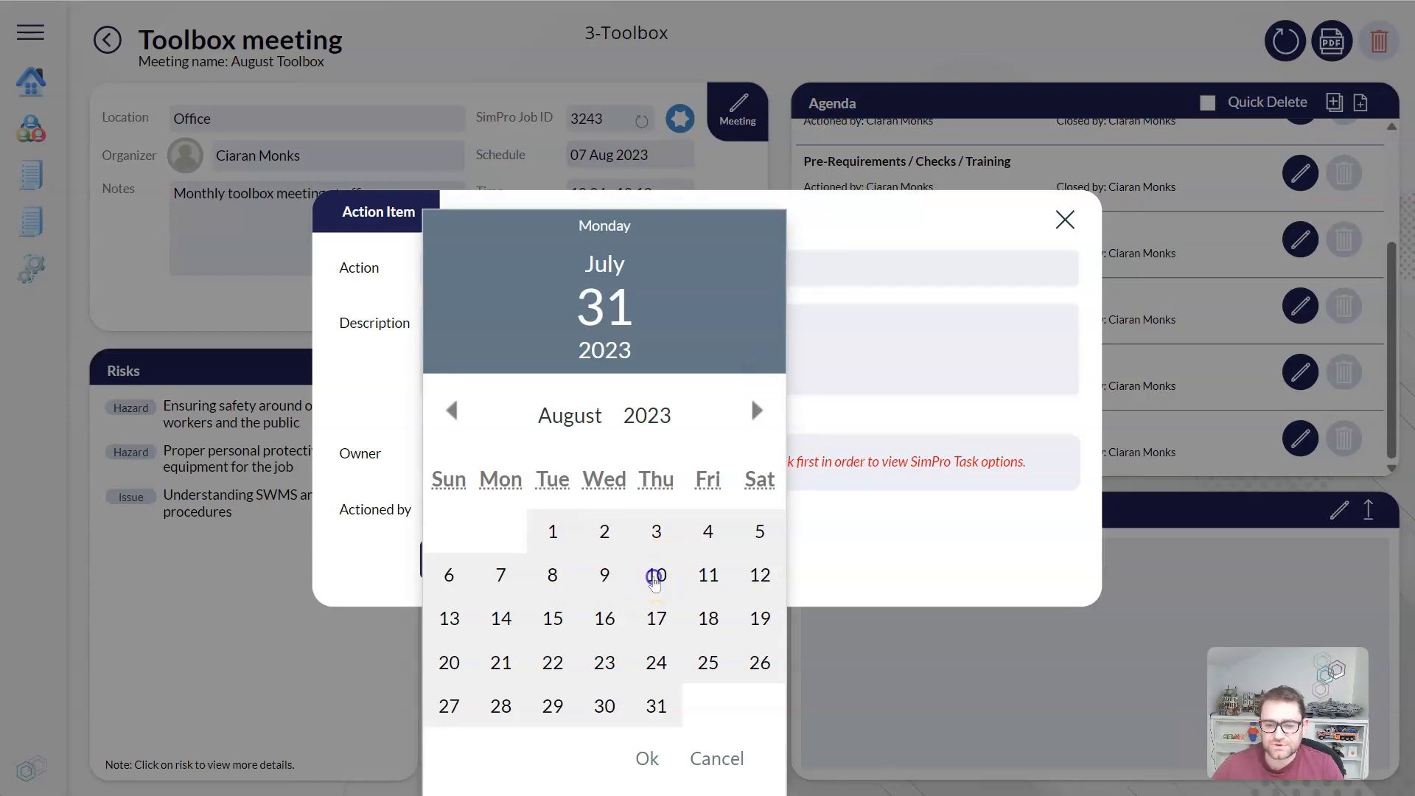
{"action": "left_click", "coordinate": [656, 574]}
{"action": "left_click", "coordinate": [647, 757]}
{"action": "left_click", "coordinate": [623, 562]}
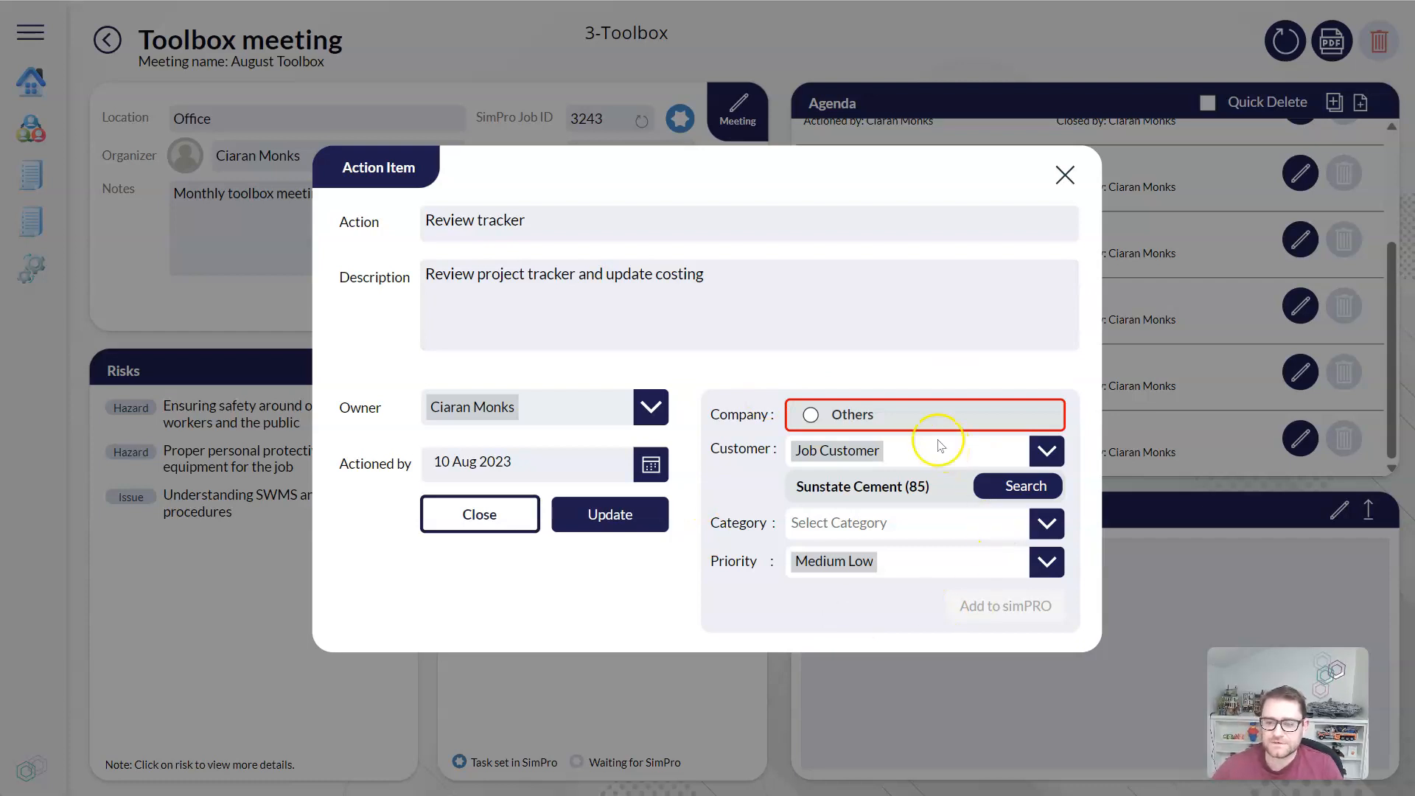
- Select Others as the company for the action item's simPRO task
{"action": "left_click", "coordinate": [859, 416]}
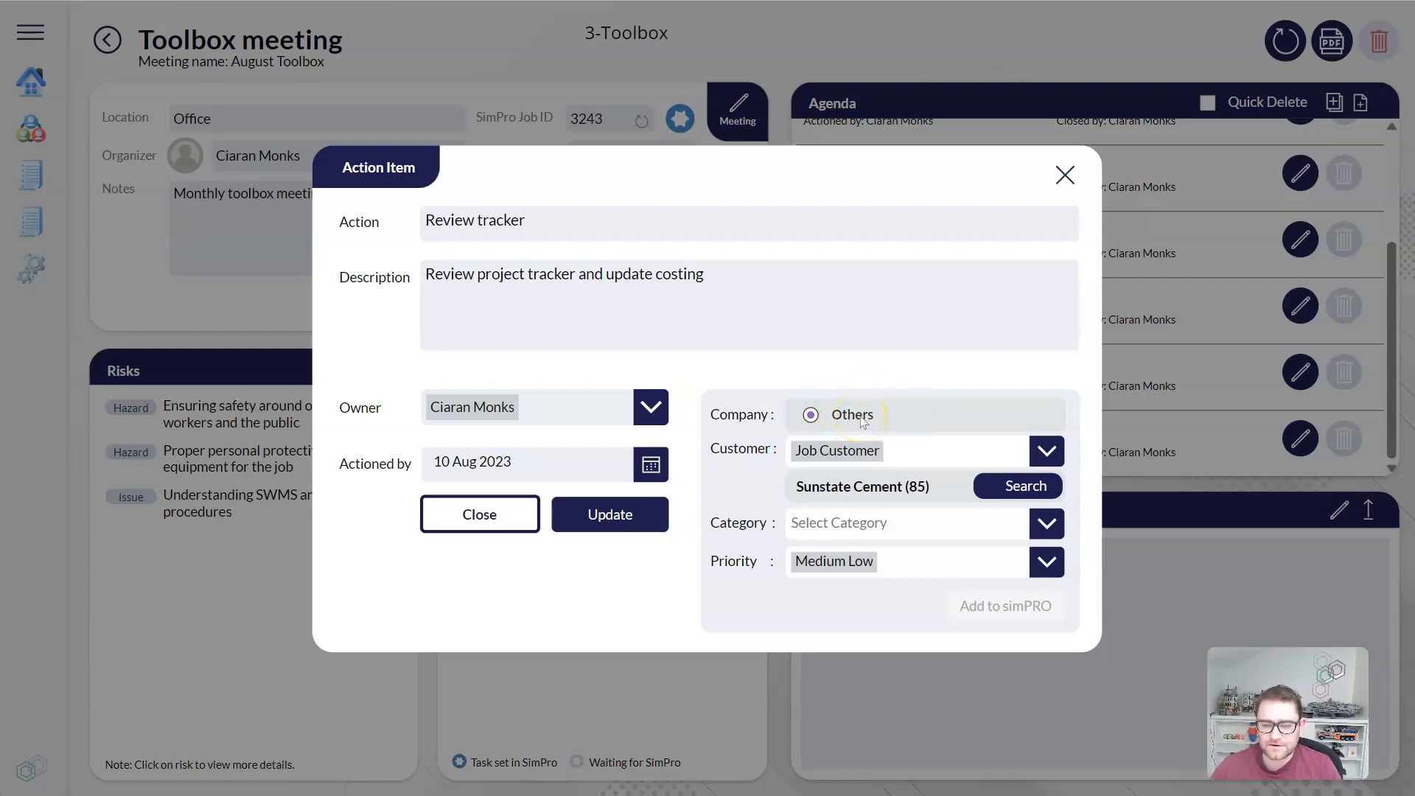
{"action": "left_click", "coordinate": [810, 415]}
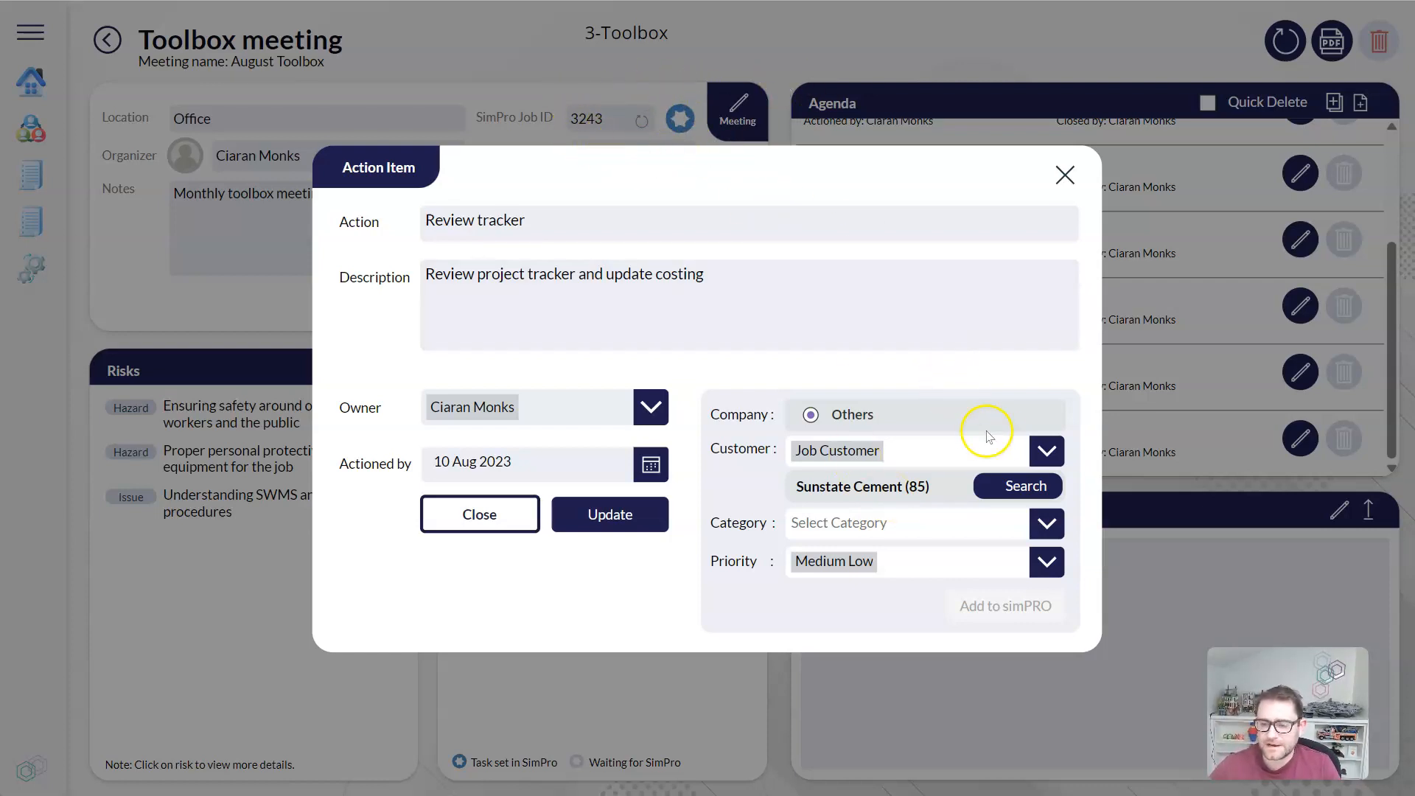
- Try the Select a Customer option with its customer search, and restore Job Customer for the simPRO task
{"action": "left_click", "coordinate": [1045, 452]}
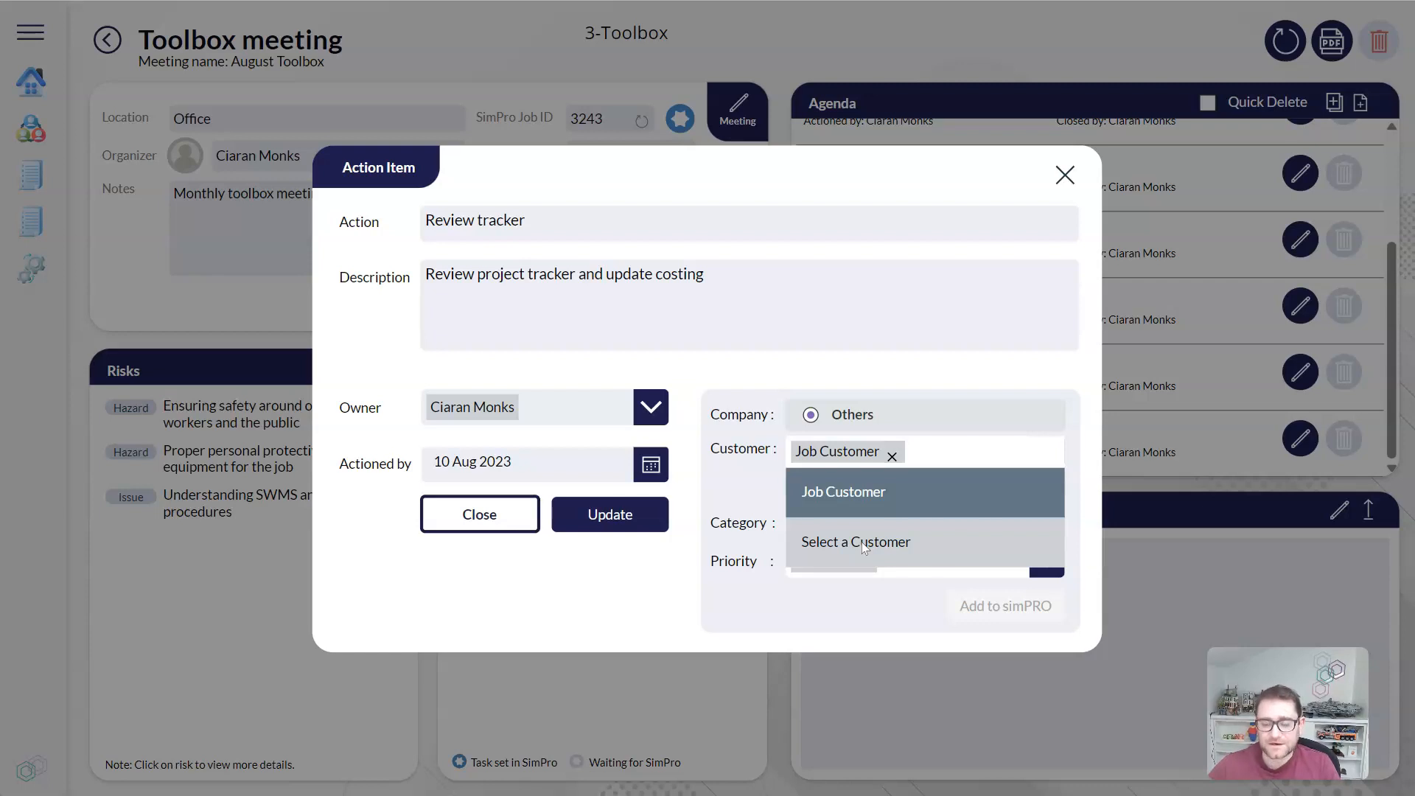
{"action": "left_click", "coordinate": [861, 542]}
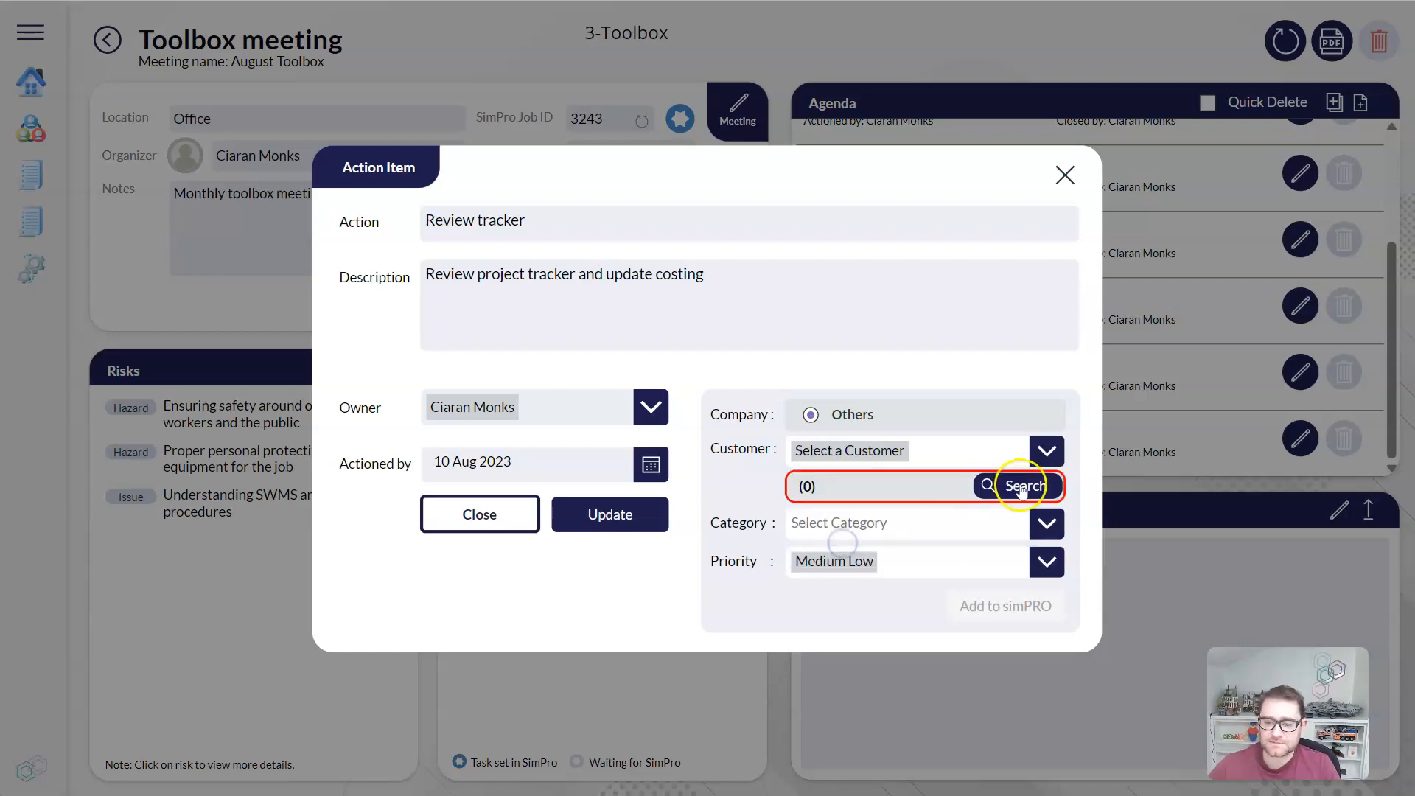
{"action": "left_click", "coordinate": [1023, 488]}
{"action": "scroll", "coordinate": [852, 425], "scroll_direction": "down", "scroll_amount": 3}
{"action": "scroll", "coordinate": [878, 387], "scroll_direction": "up", "scroll_amount": 5}
{"action": "left_click", "coordinate": [1045, 259]}
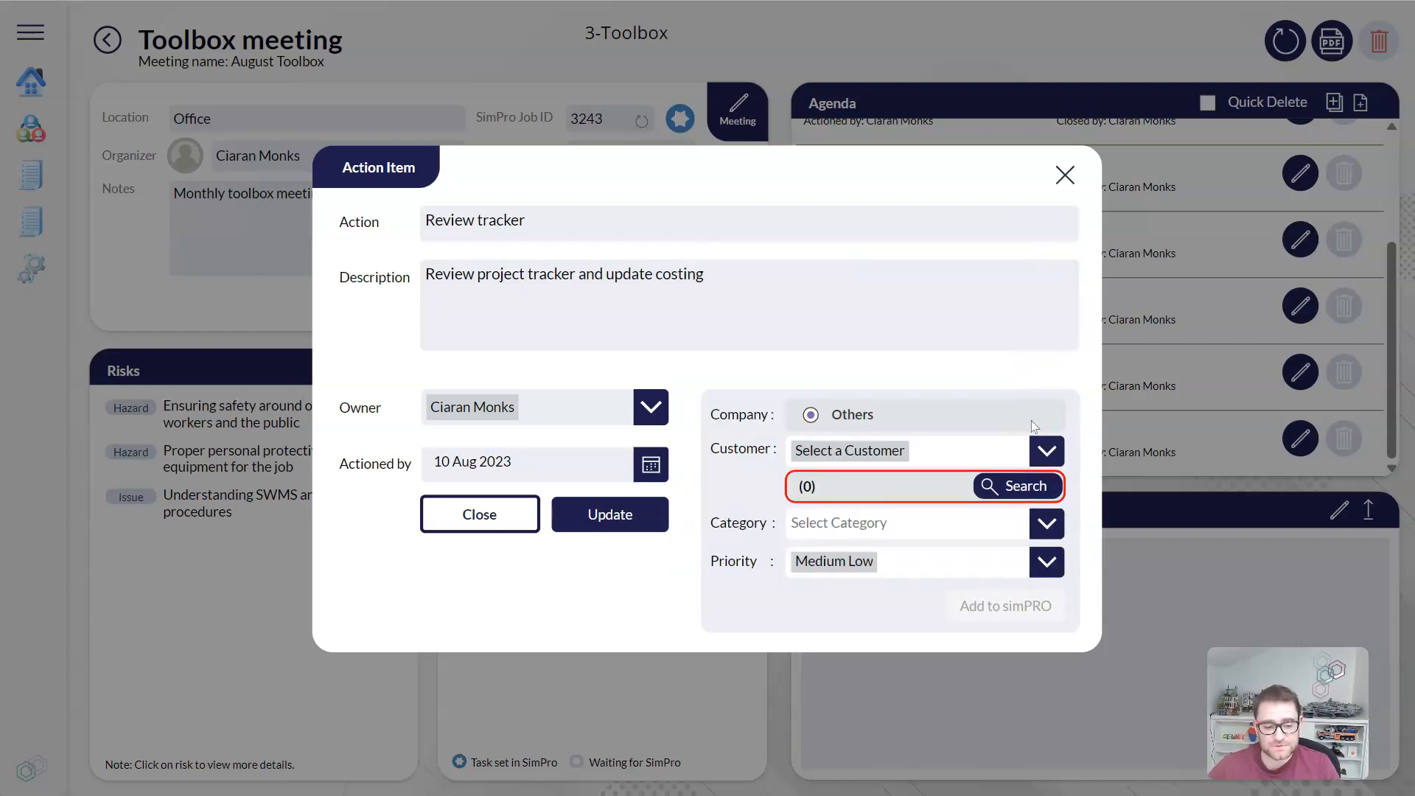
{"action": "left_click", "coordinate": [1047, 451]}
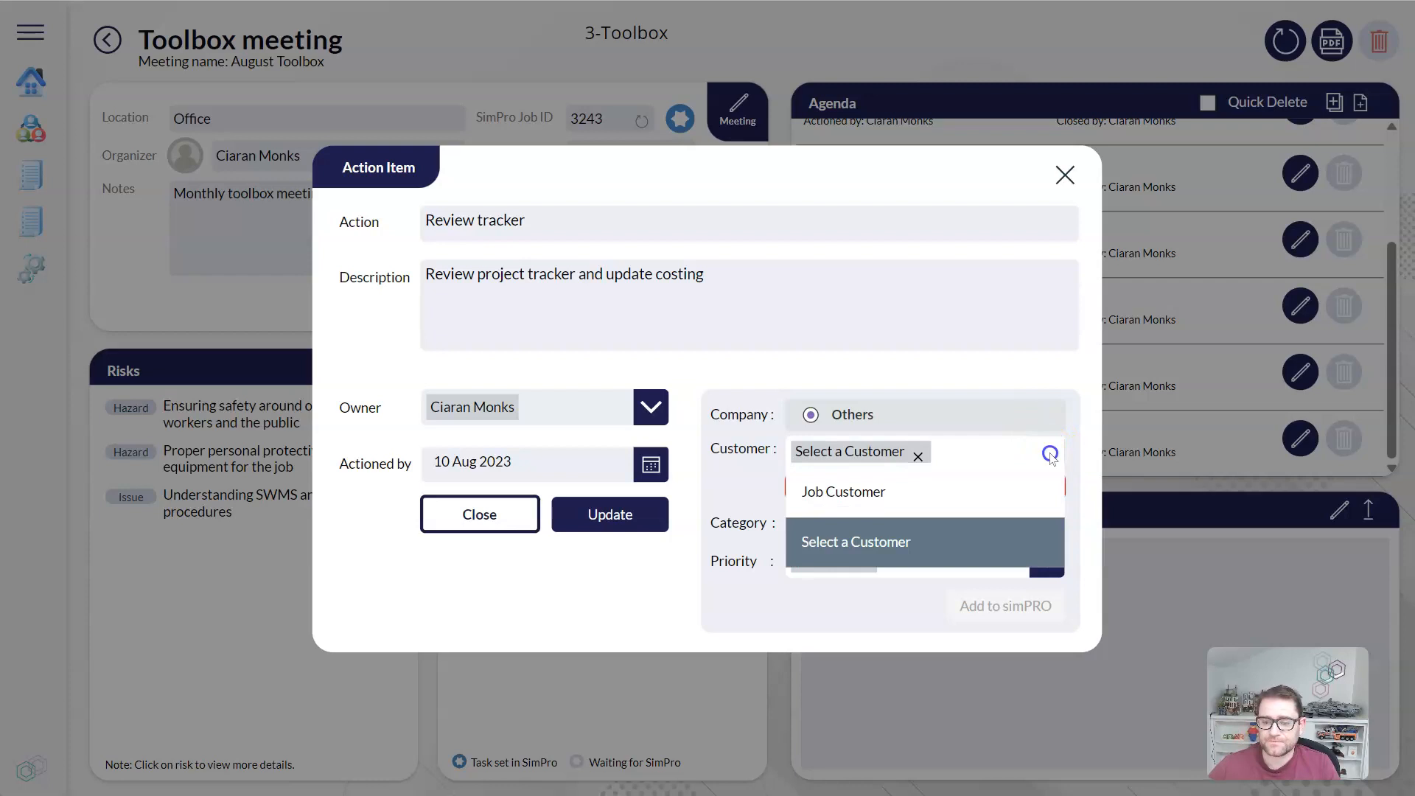
{"action": "left_click", "coordinate": [863, 504]}
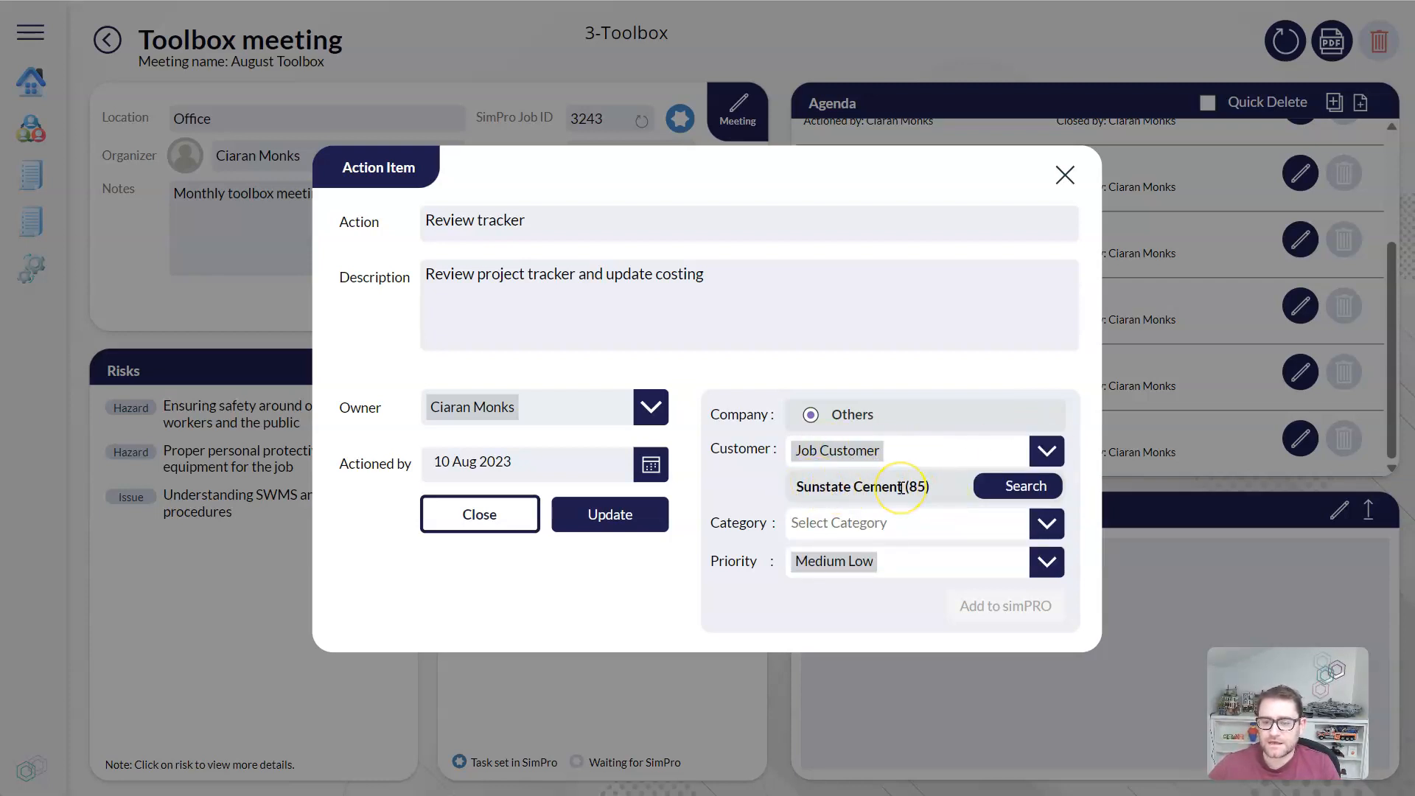
- Set the simPRO task's category to Ops - Quote and its priority to Medium
{"action": "left_click", "coordinate": [1047, 528]}
{"action": "scroll", "coordinate": [910, 590], "scroll_direction": "down", "scroll_amount": 3}
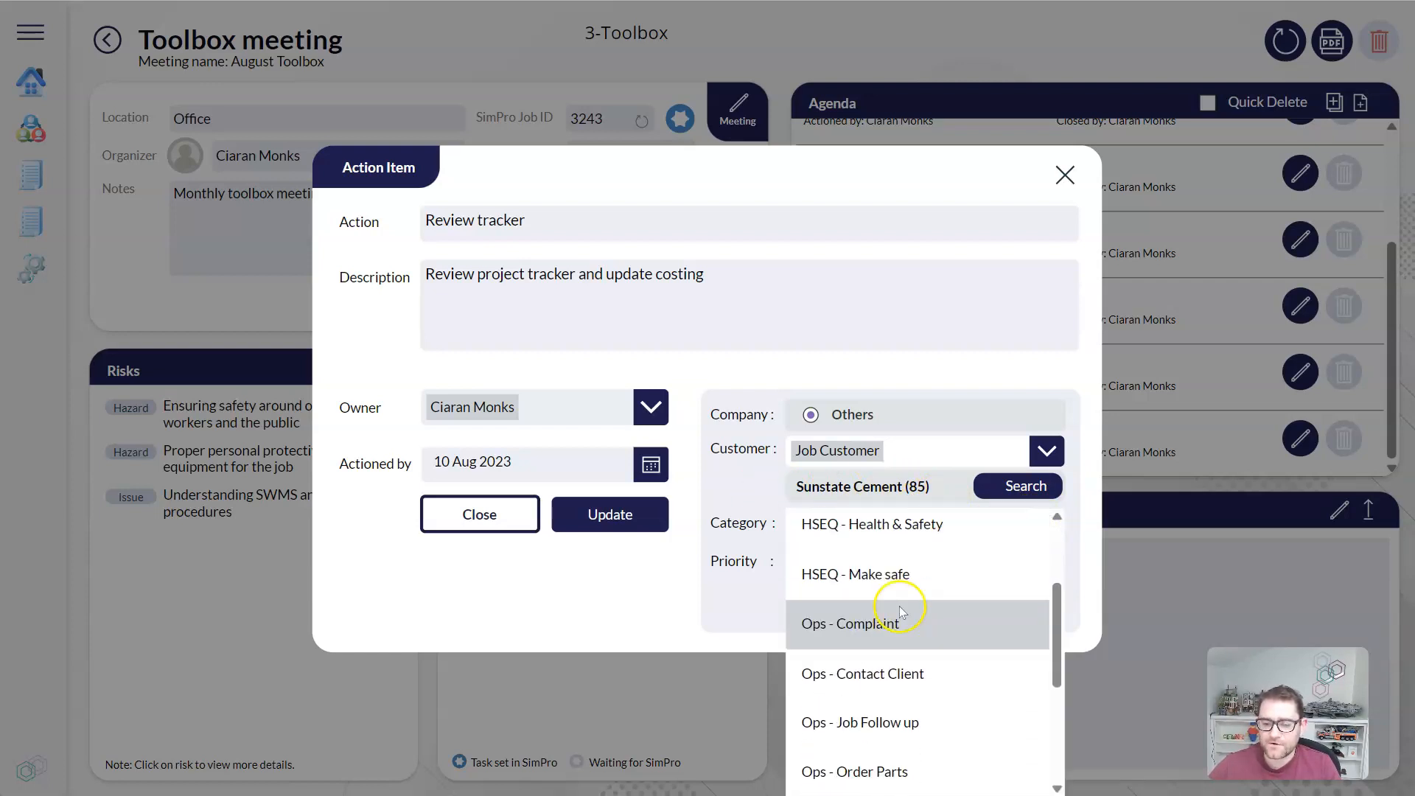
{"action": "scroll", "coordinate": [891, 586], "scroll_direction": "down", "scroll_amount": 3}
{"action": "scroll", "coordinate": [891, 596], "scroll_direction": "up", "scroll_amount": 3}
{"action": "scroll", "coordinate": [891, 596], "scroll_direction": "up", "scroll_amount": 2}
{"action": "left_click", "coordinate": [901, 627]}
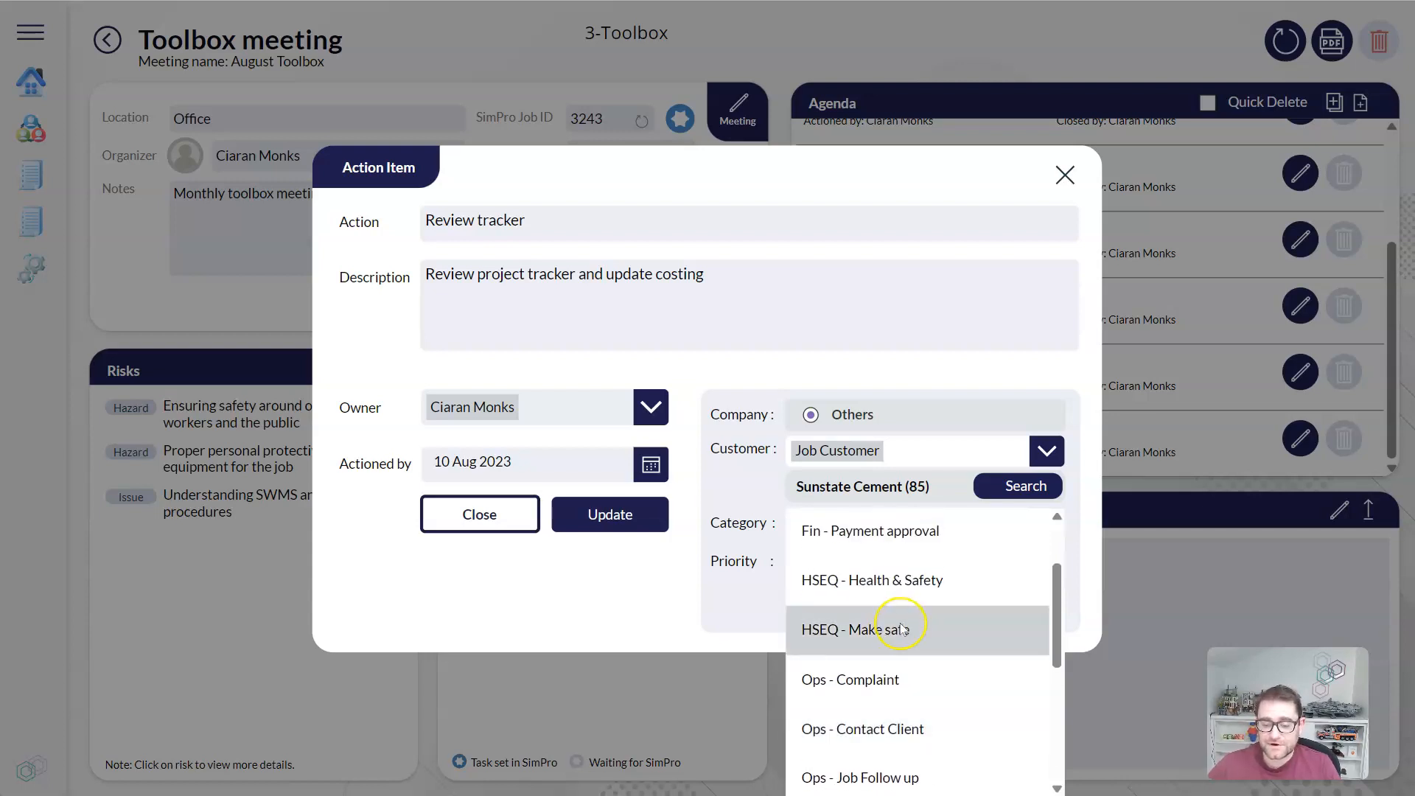
{"action": "left_click", "coordinate": [916, 639]}
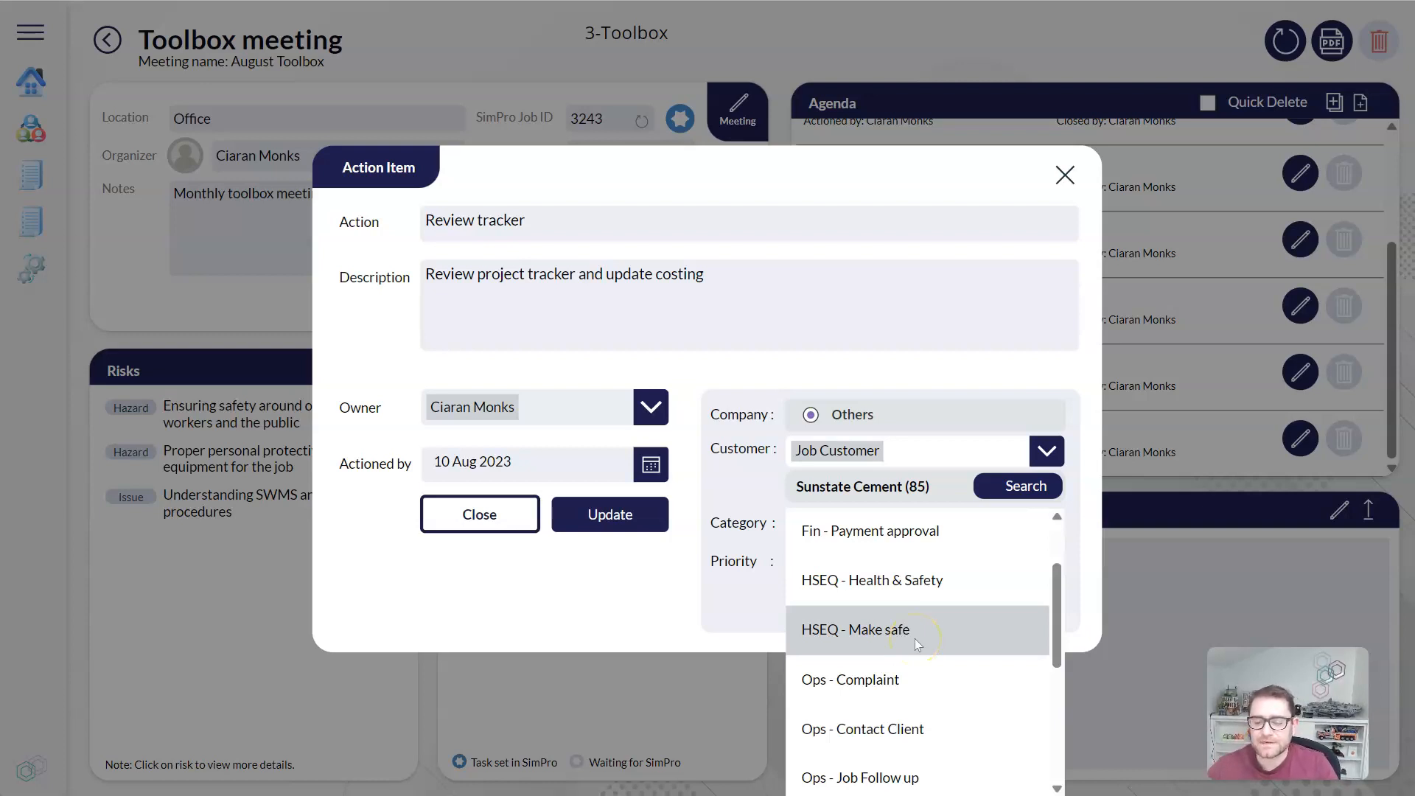
{"action": "scroll", "coordinate": [905, 649], "scroll_direction": "down", "scroll_amount": 3}
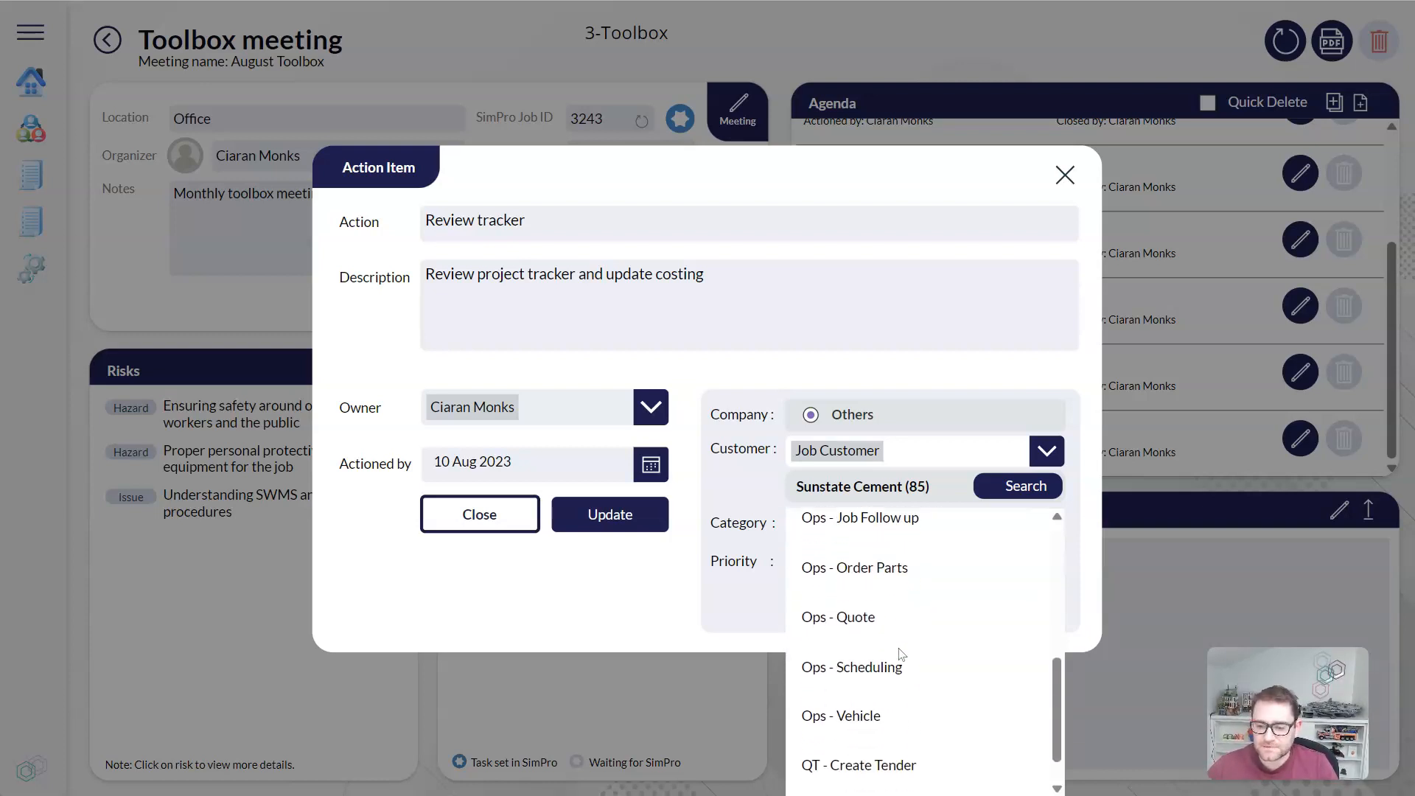
{"action": "left_click", "coordinate": [858, 617]}
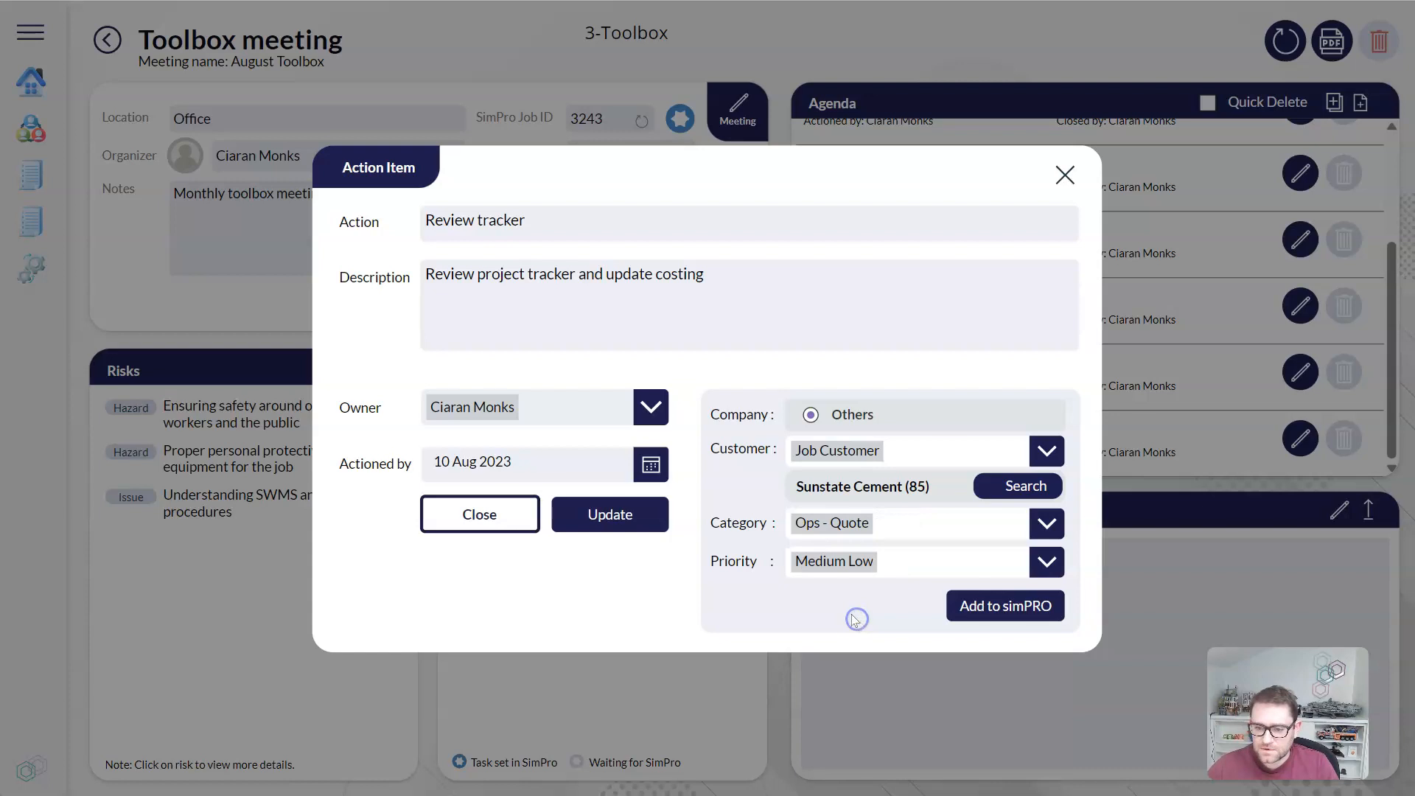
{"action": "left_click", "coordinate": [1047, 562]}
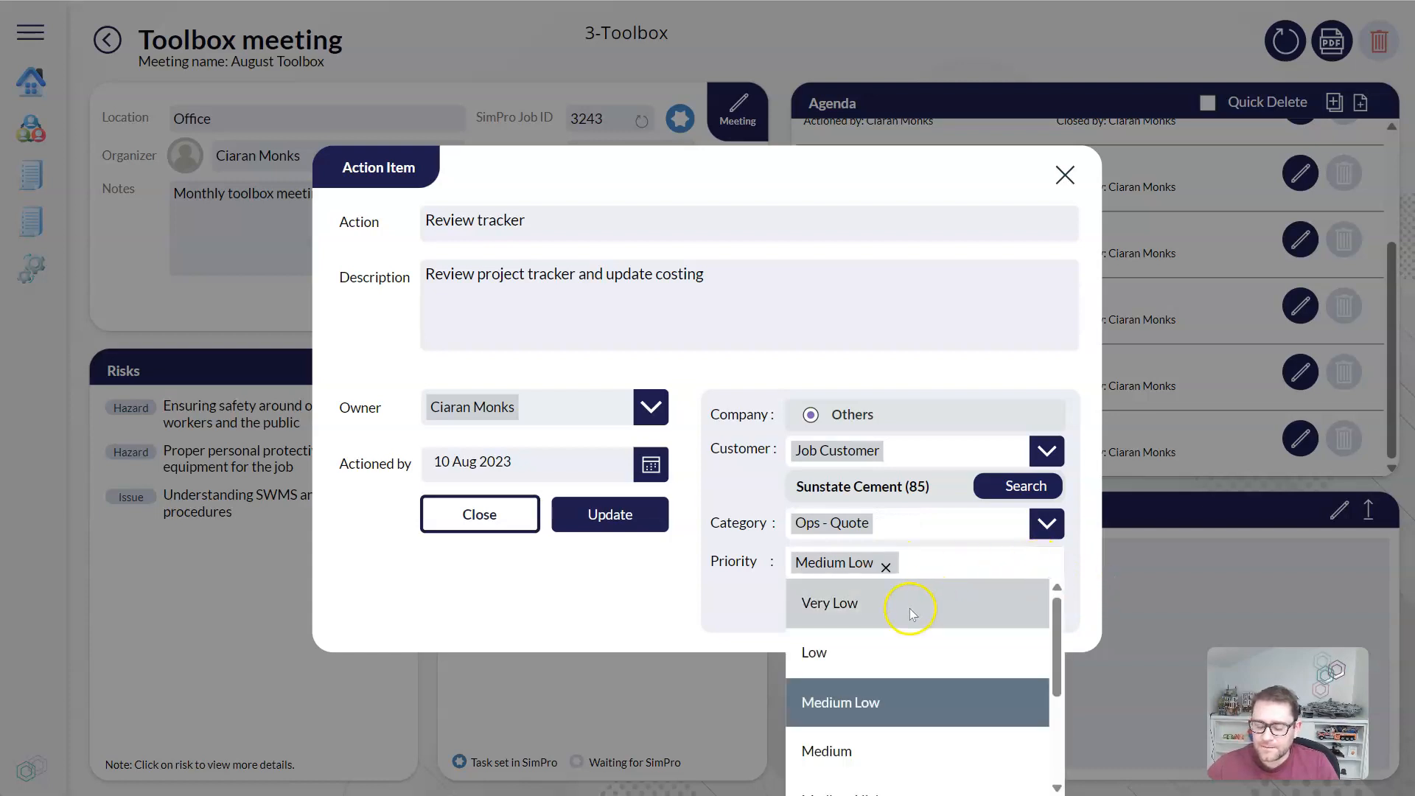
{"action": "scroll", "coordinate": [909, 623], "scroll_direction": "down", "scroll_amount": 3}
{"action": "scroll", "coordinate": [907, 634], "scroll_direction": "up", "scroll_amount": 3}
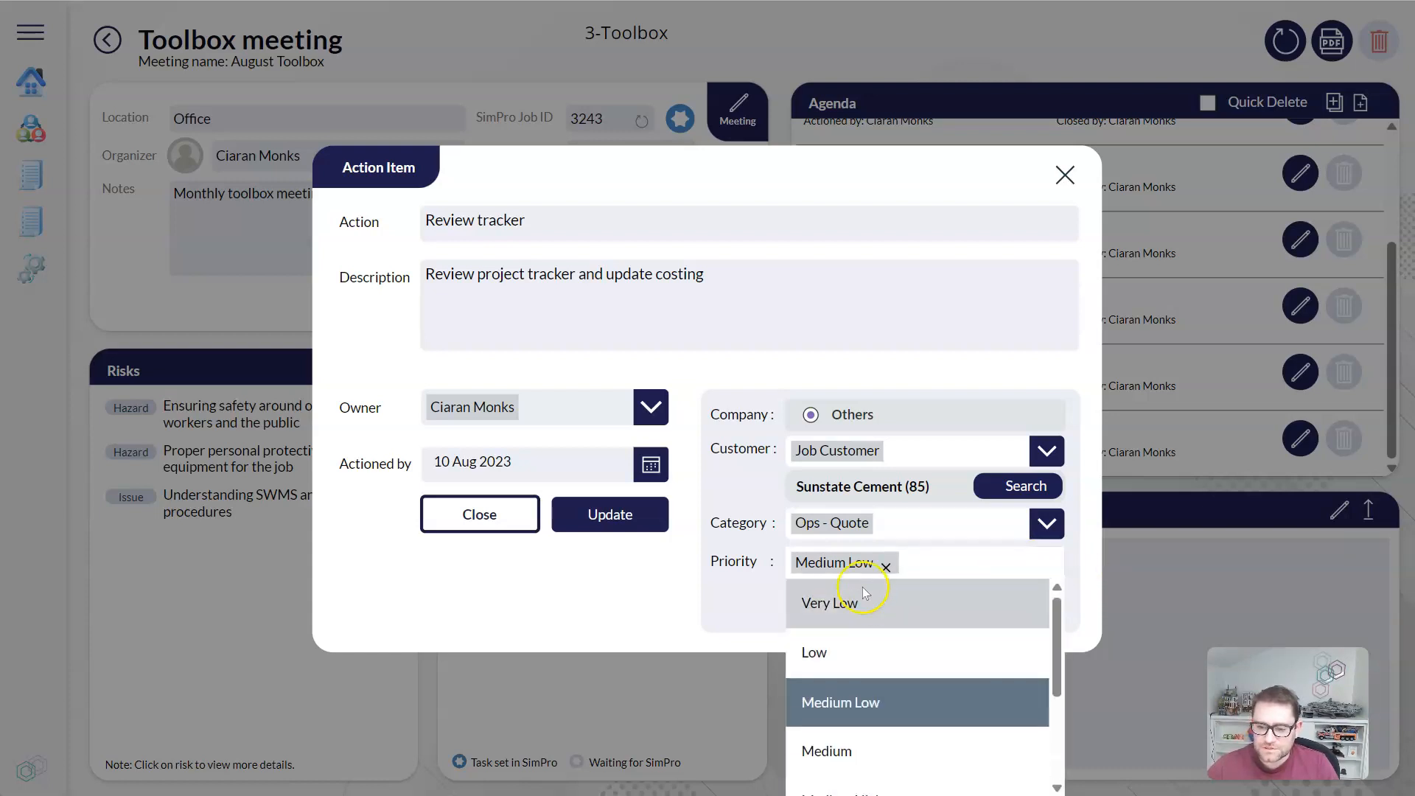
{"action": "left_click", "coordinate": [837, 731]}
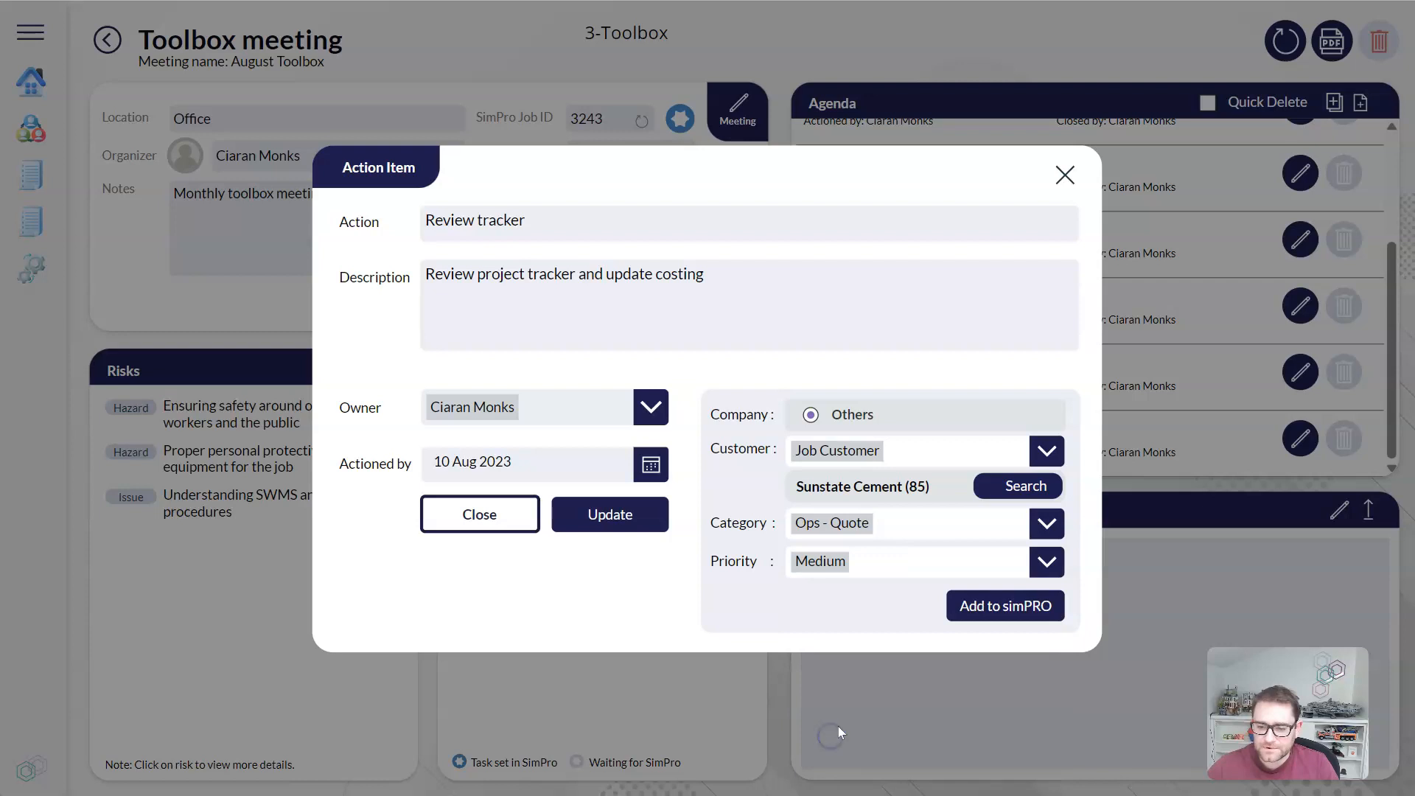
- Add the task to simPRO, and update and close the action item
{"action": "left_click", "coordinate": [1015, 607]}
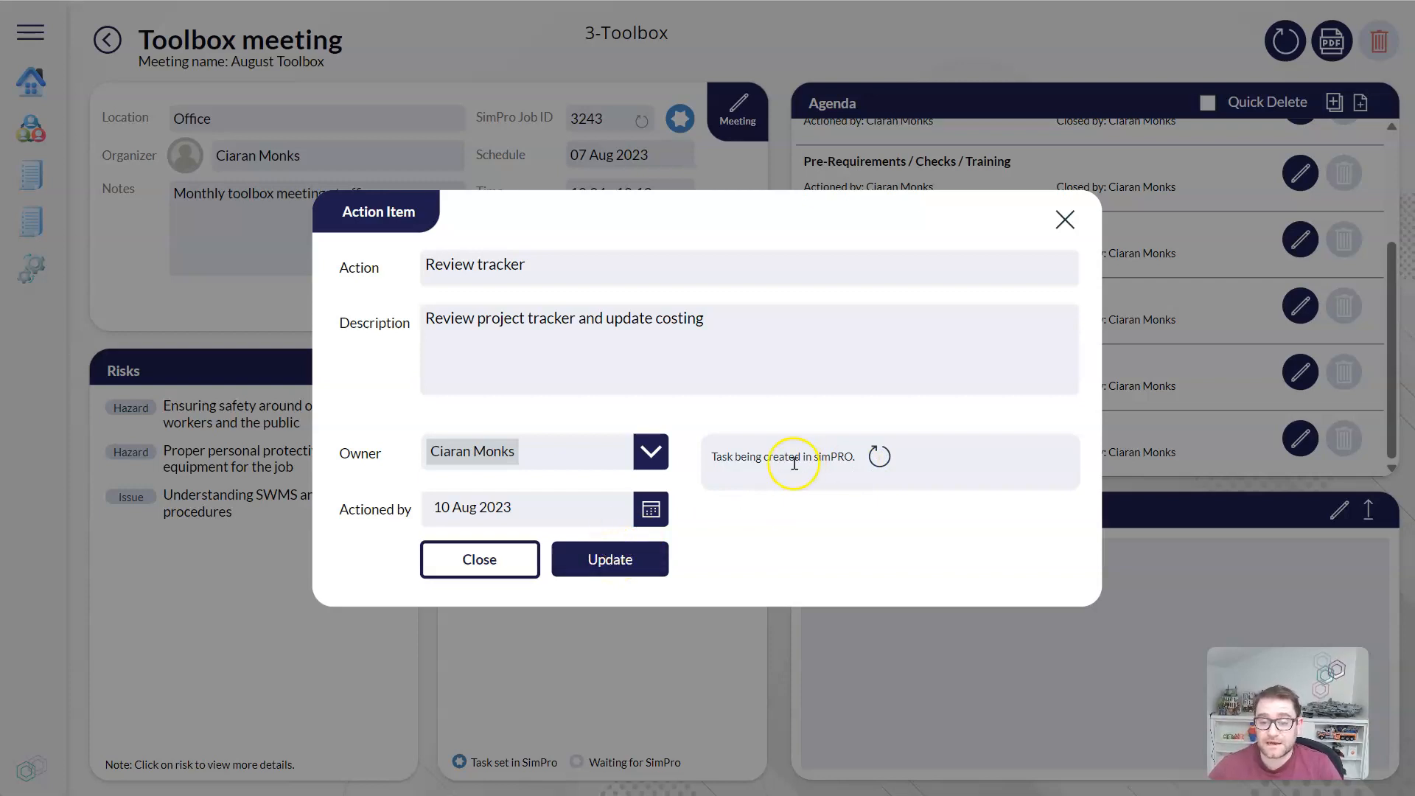
{"action": "left_click", "coordinate": [615, 561]}
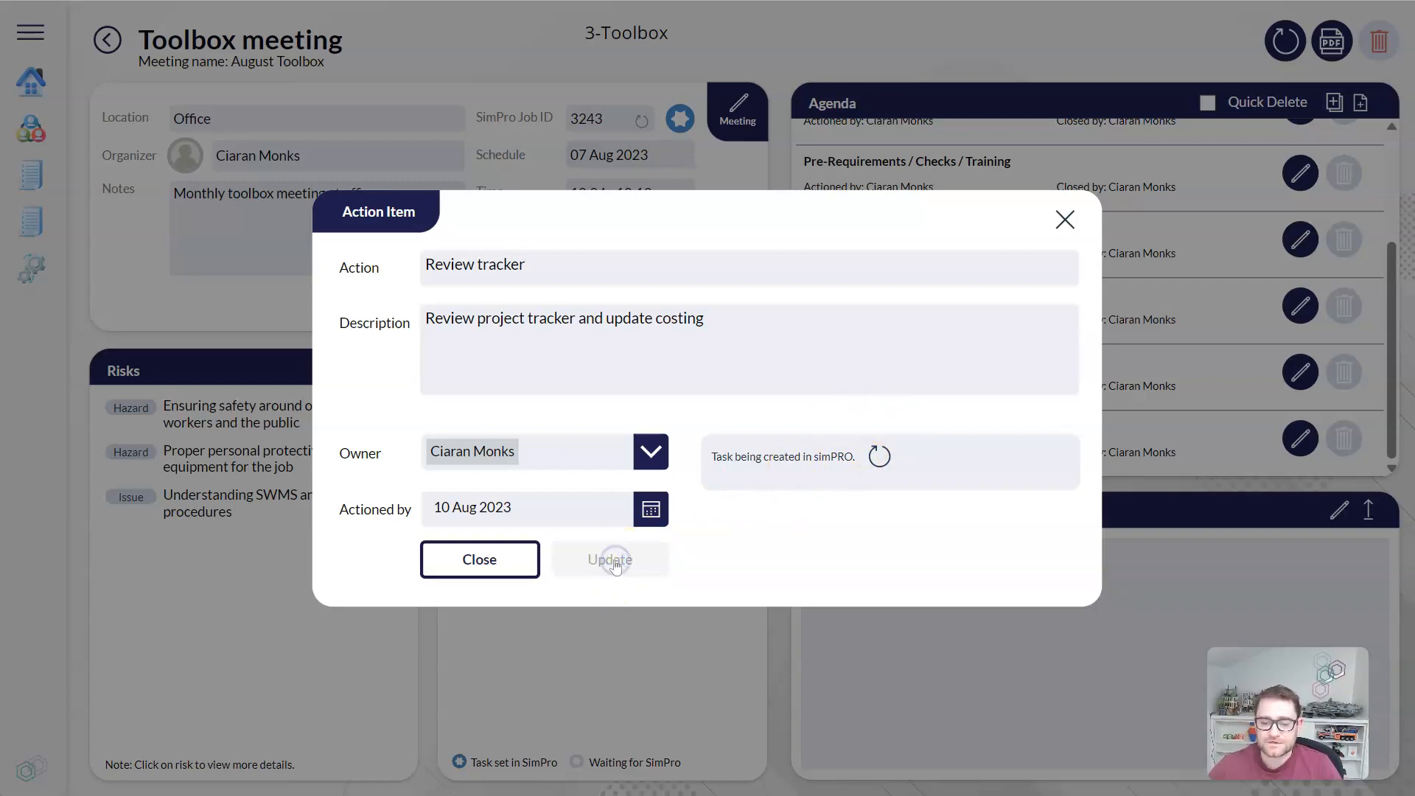
{"action": "left_click", "coordinate": [1066, 220]}
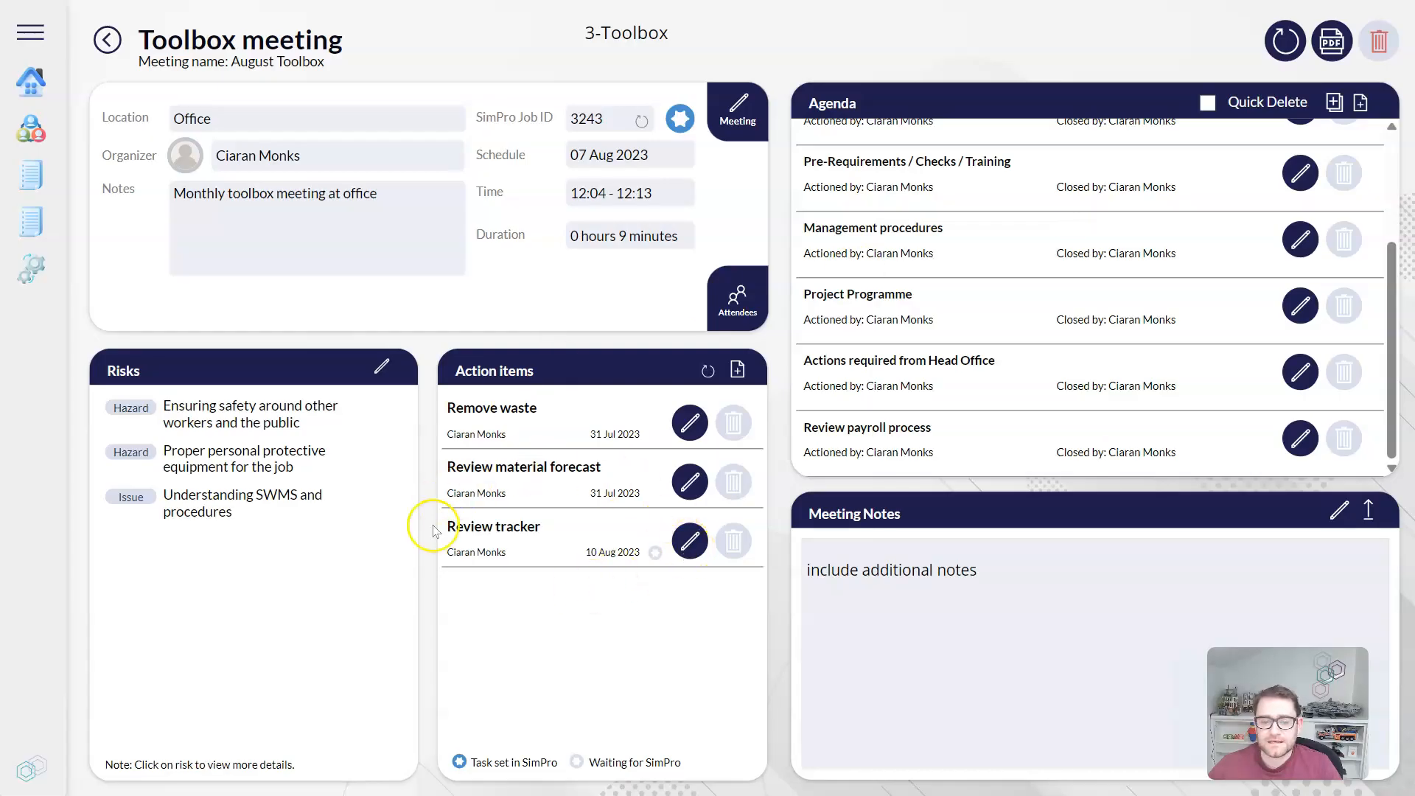
- View the Project Programme agenda item's details and close it without making changes
{"action": "left_click", "coordinate": [646, 549]}
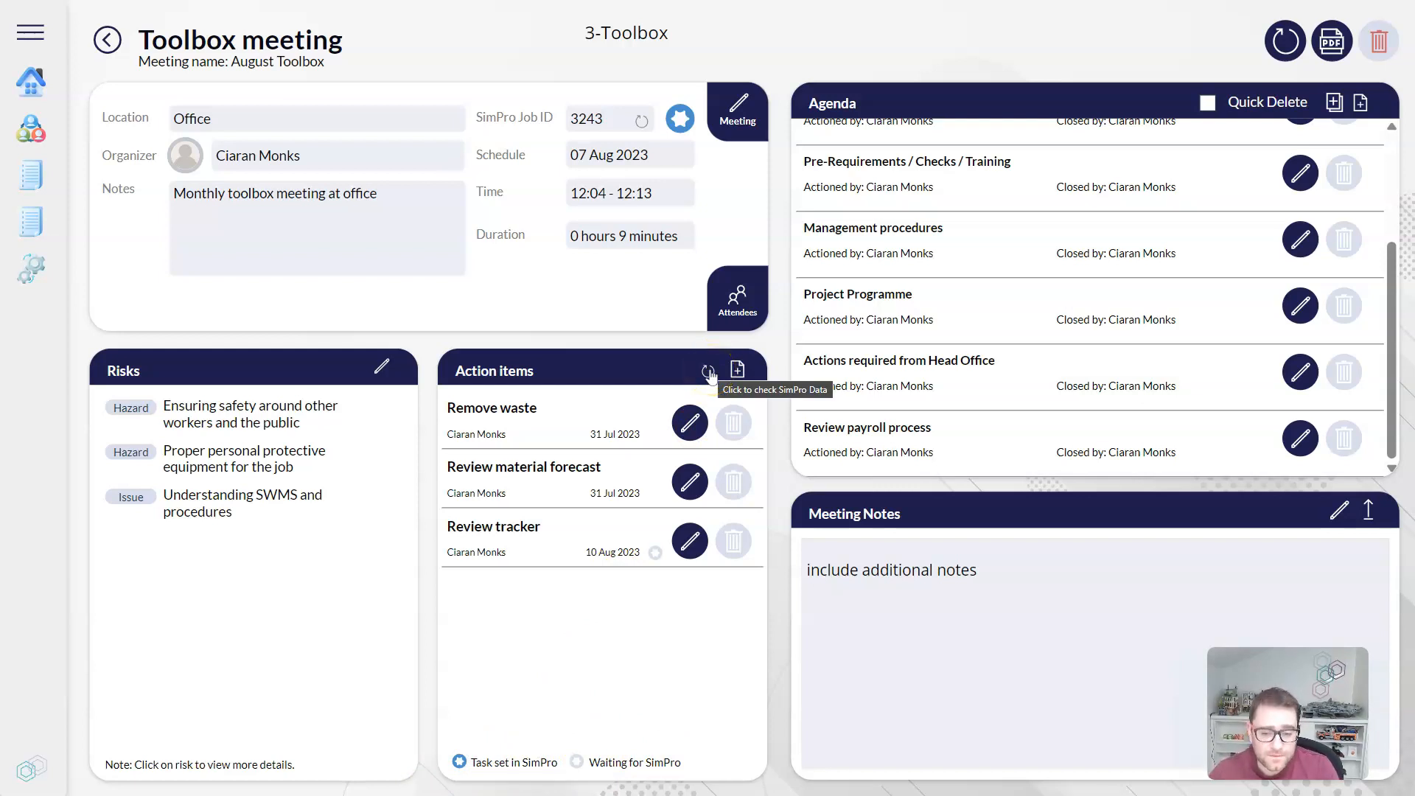
{"action": "left_click", "coordinate": [737, 370]}
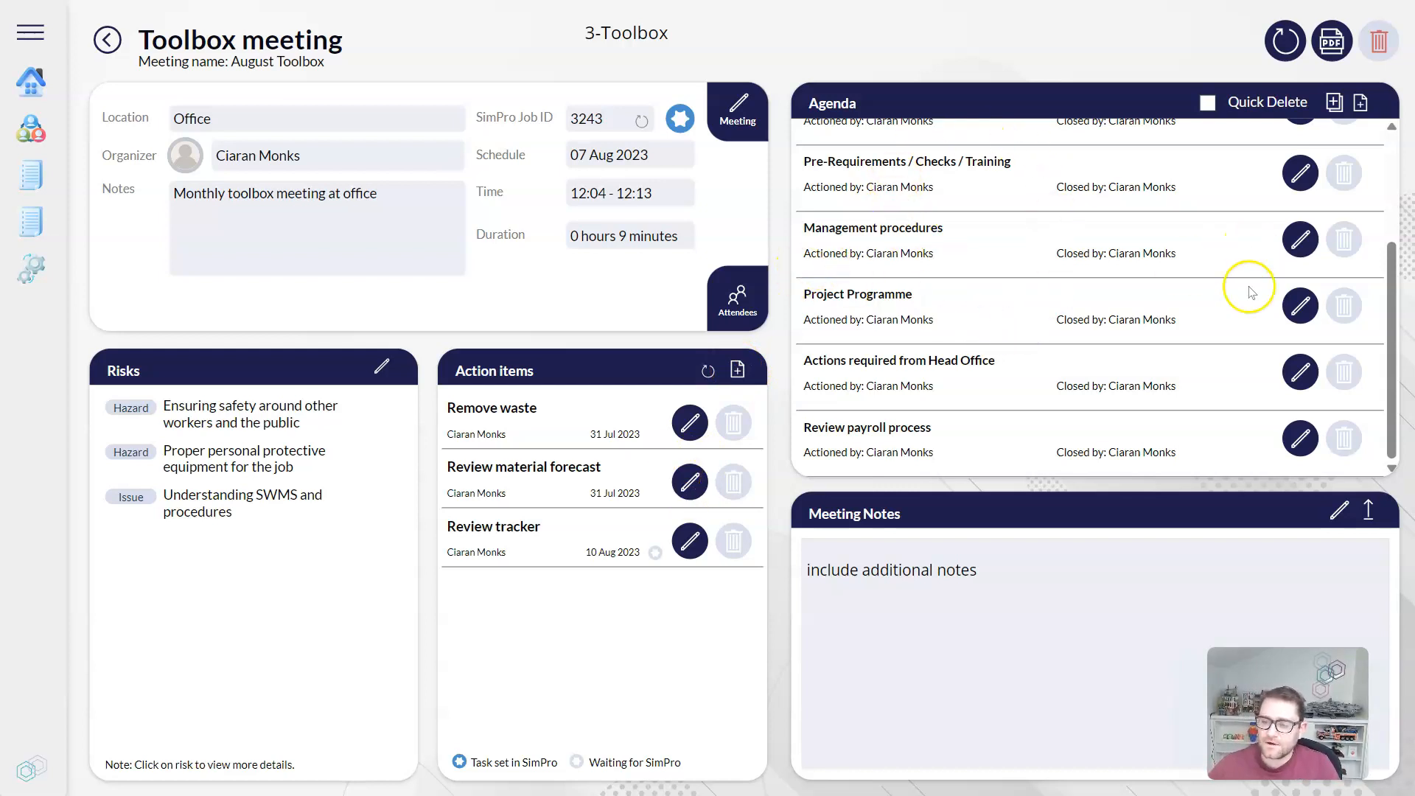
{"action": "left_click", "coordinate": [1300, 305]}
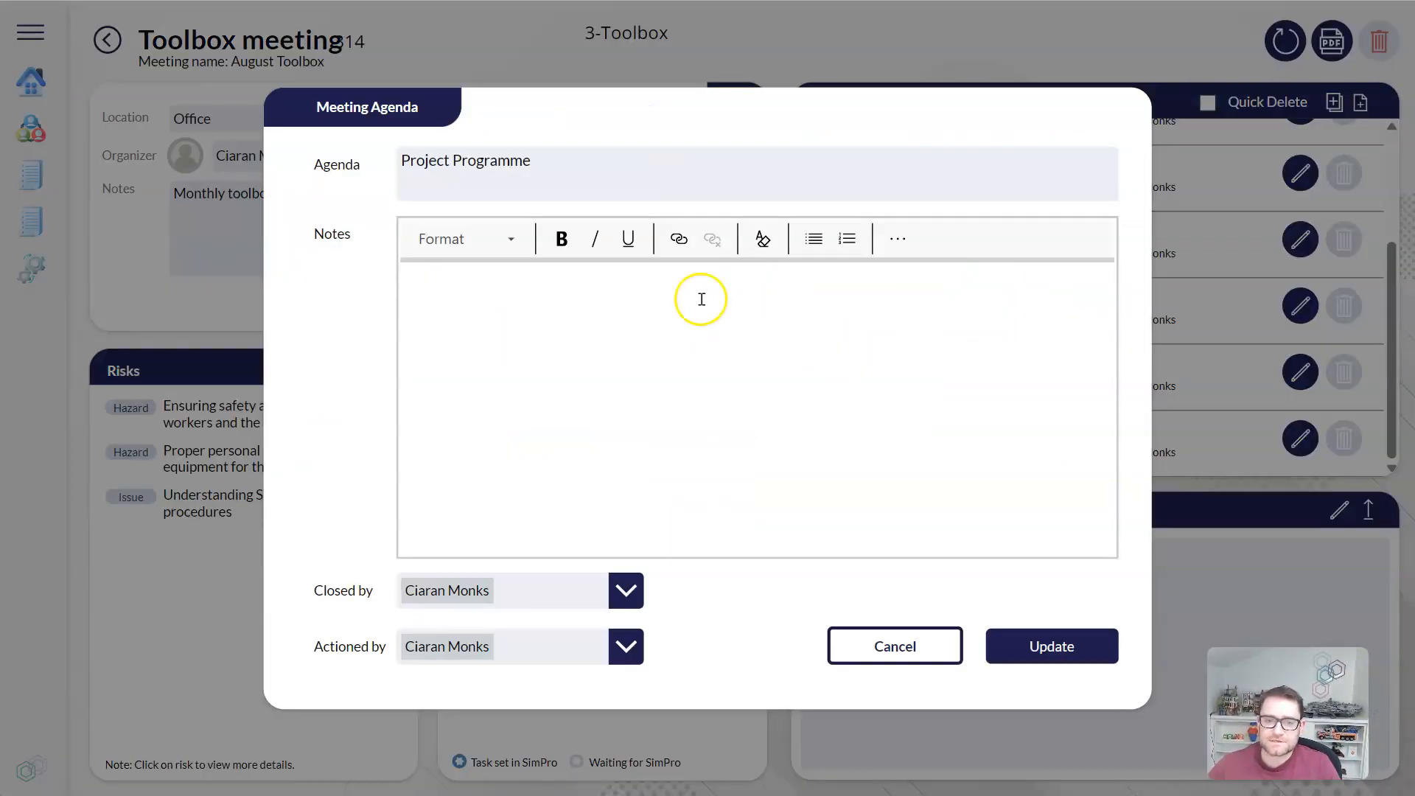
{"action": "left_click", "coordinate": [921, 663]}
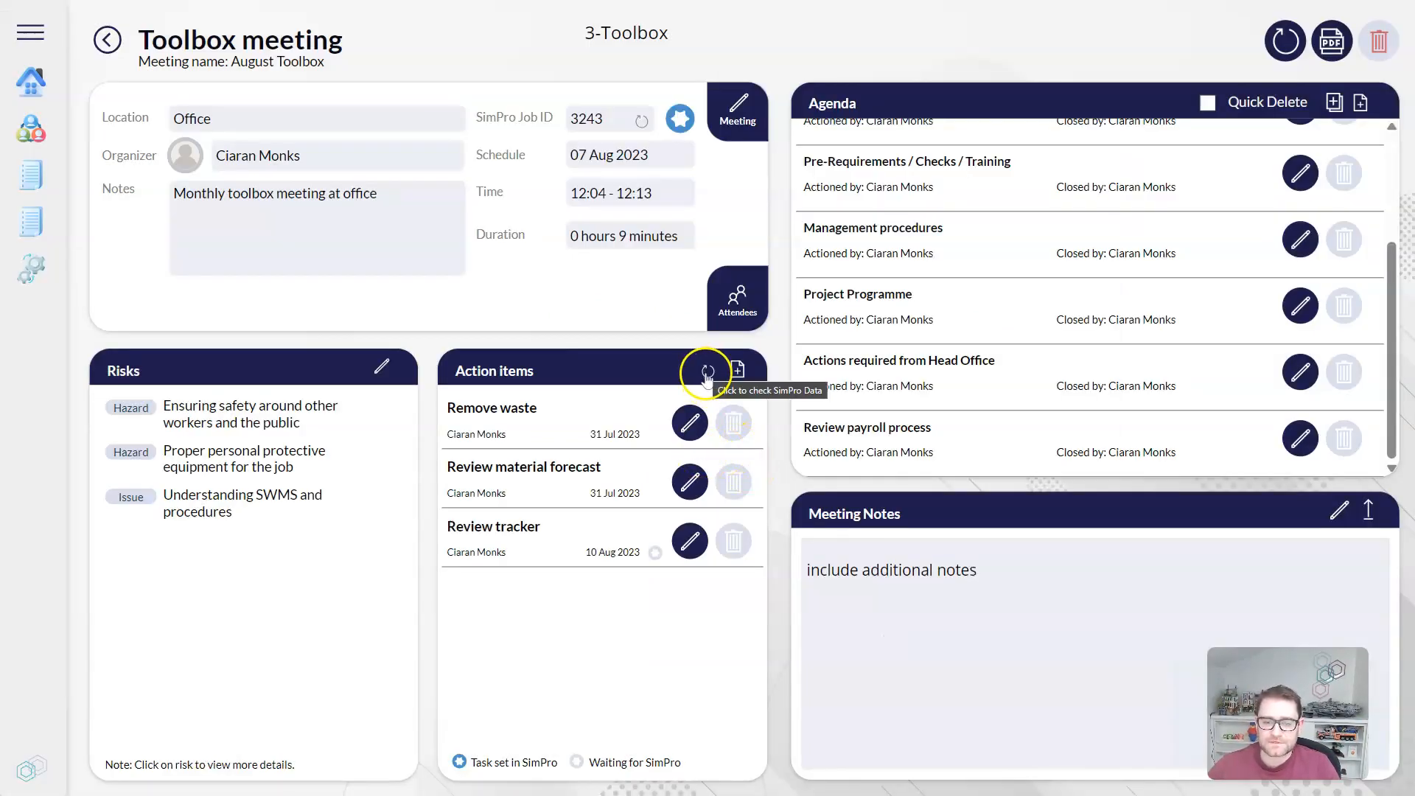
- Refresh the action items' simPRO data and check the Review tracker item for its simPRO task link
{"action": "left_click", "coordinate": [709, 375]}
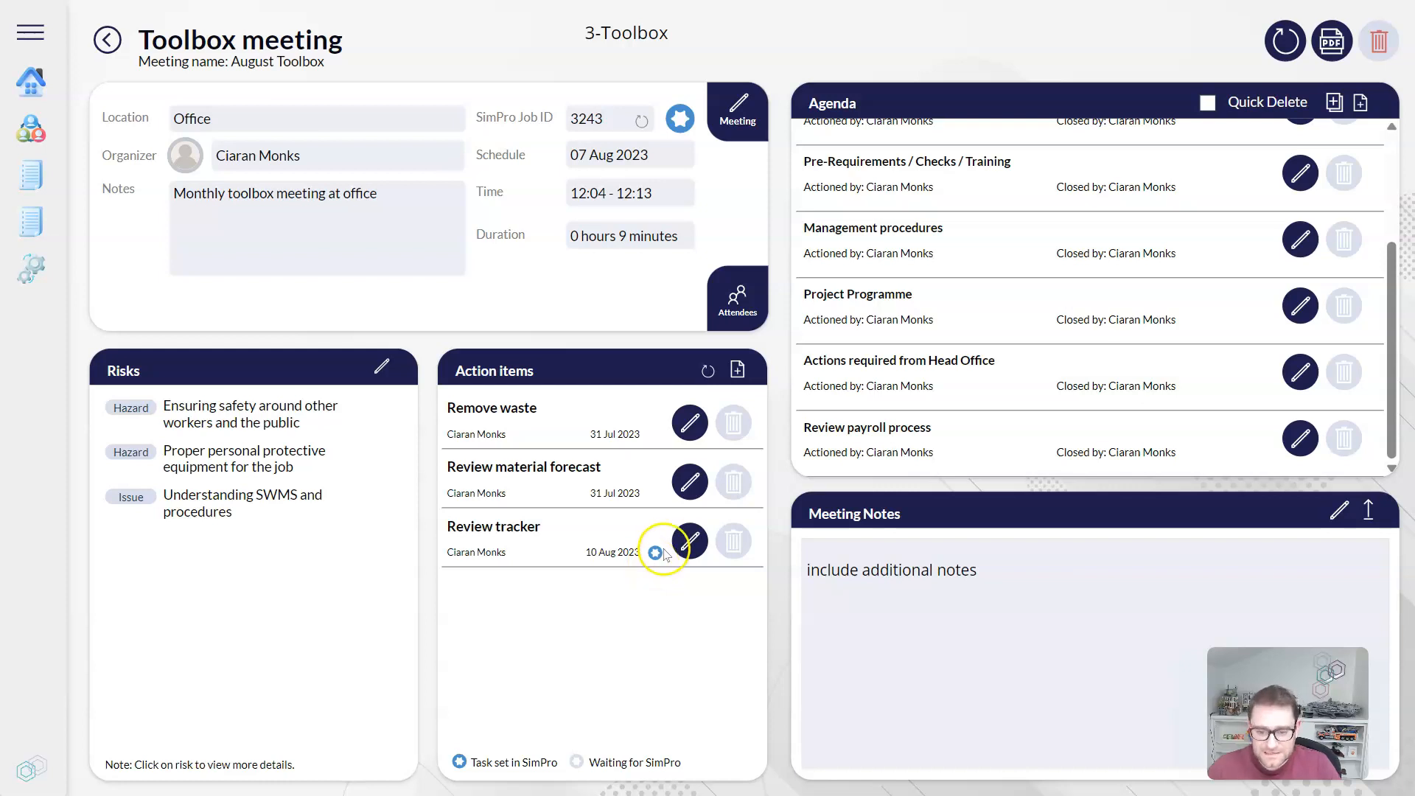
{"action": "left_click", "coordinate": [690, 542]}
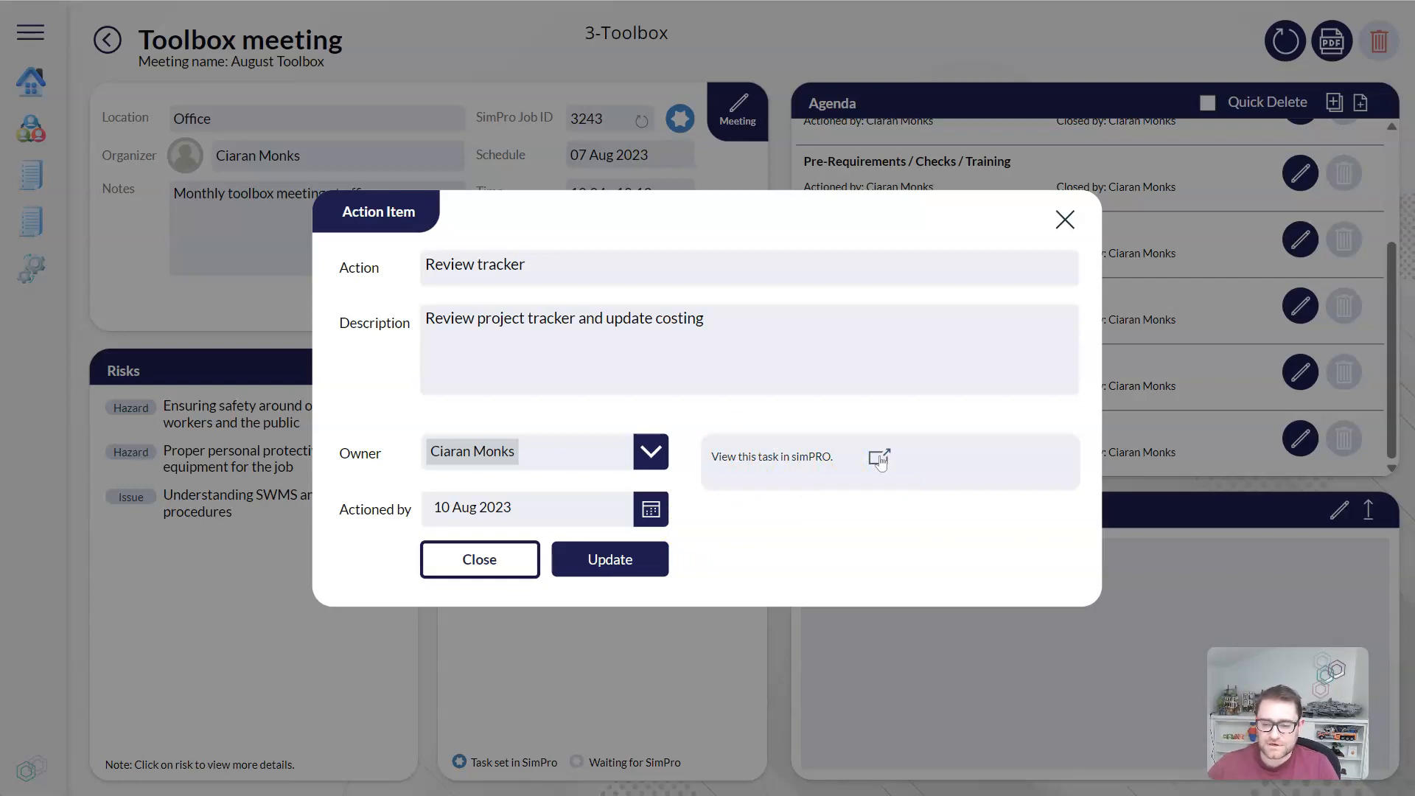
{"action": "left_click", "coordinate": [475, 564]}
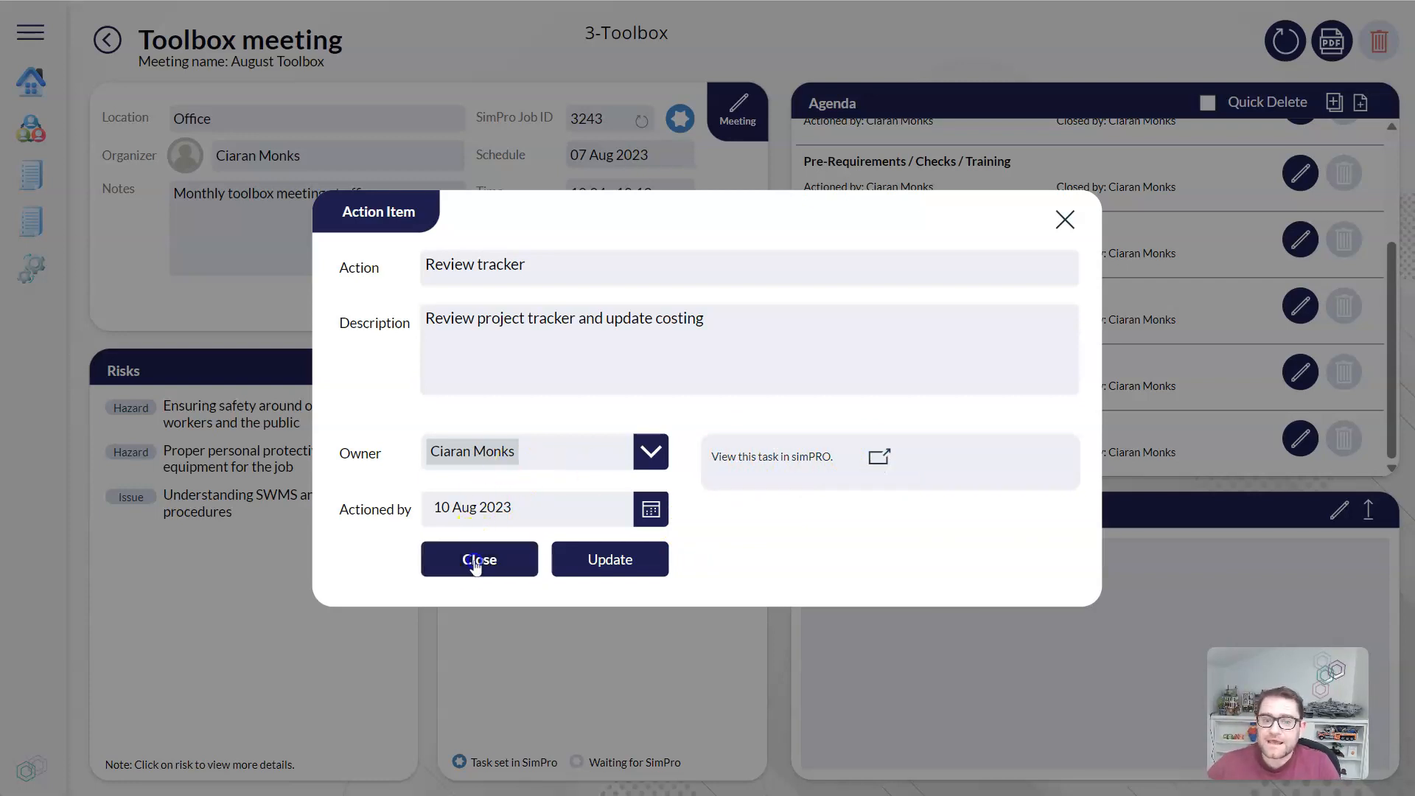